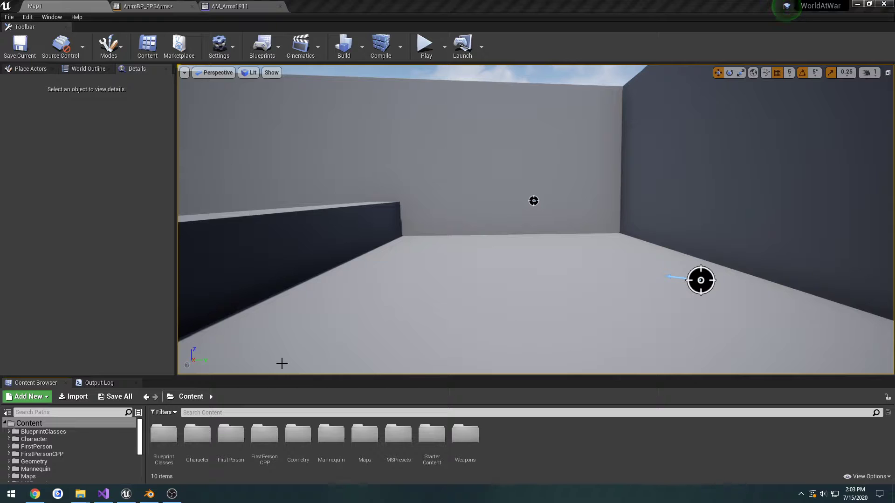
# Switch to the browser and review the M1 Carbine model's download page on GameBanana, including its archive contents and license.
pyautogui.click(35, 494)
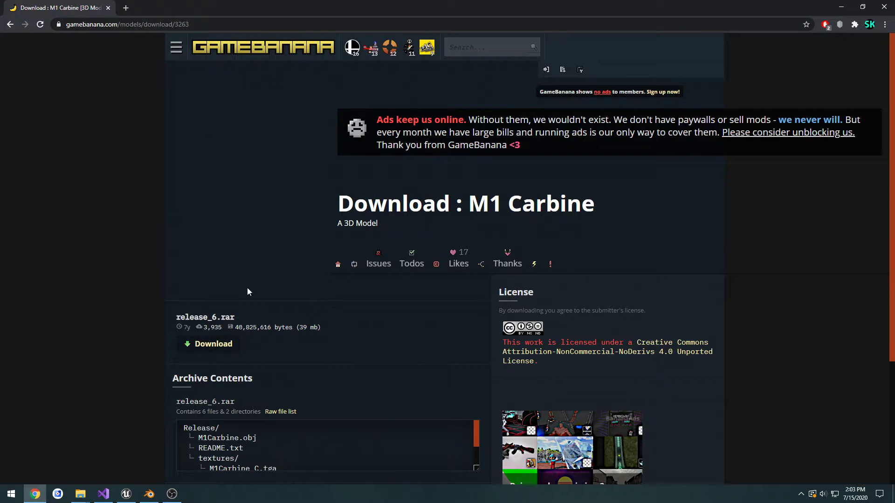
pyautogui.scroll(-1, 418, 326)
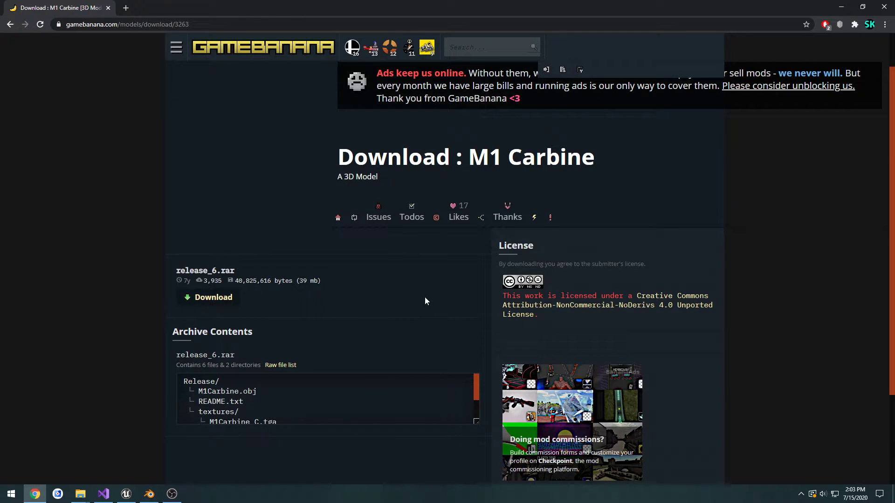
pyautogui.scroll(-3, 421, 302)
pyautogui.scroll(4, 421, 302)
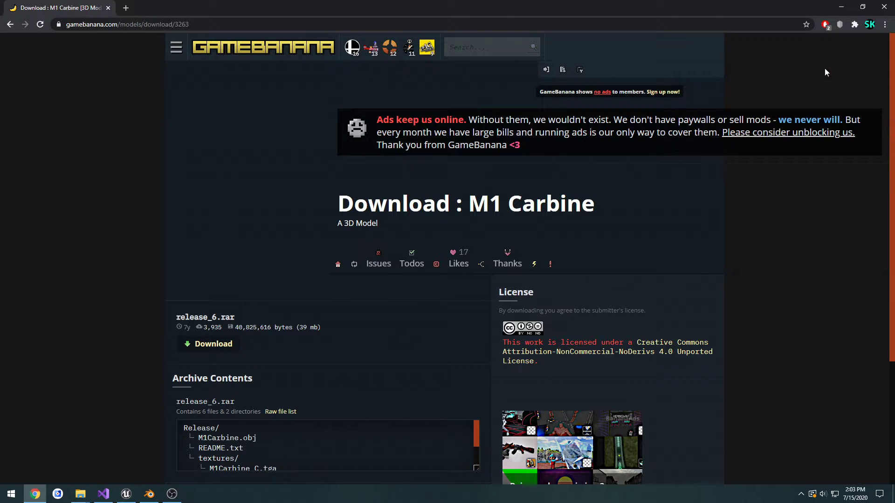
pyautogui.click(843, 7)
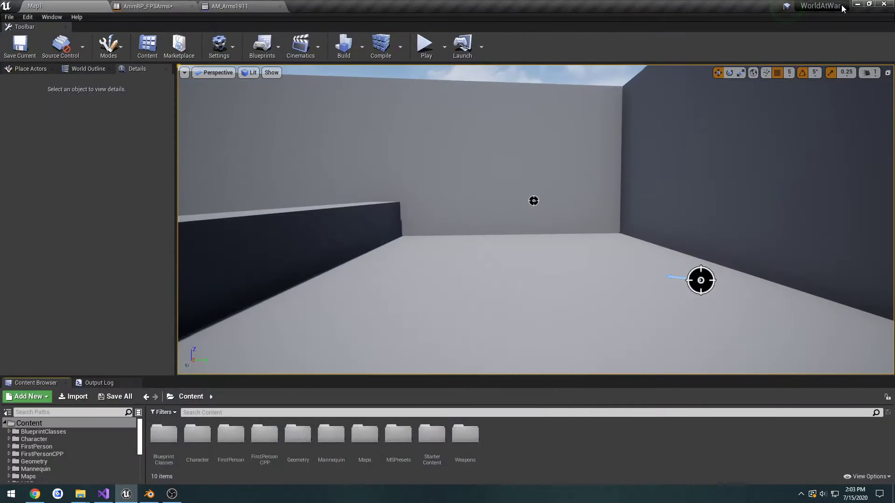
# Clear the open windows off the desktop and place the M1Carbine and 1911 archive beside the extracted folder of the same name.
pyautogui.click(859, 7)
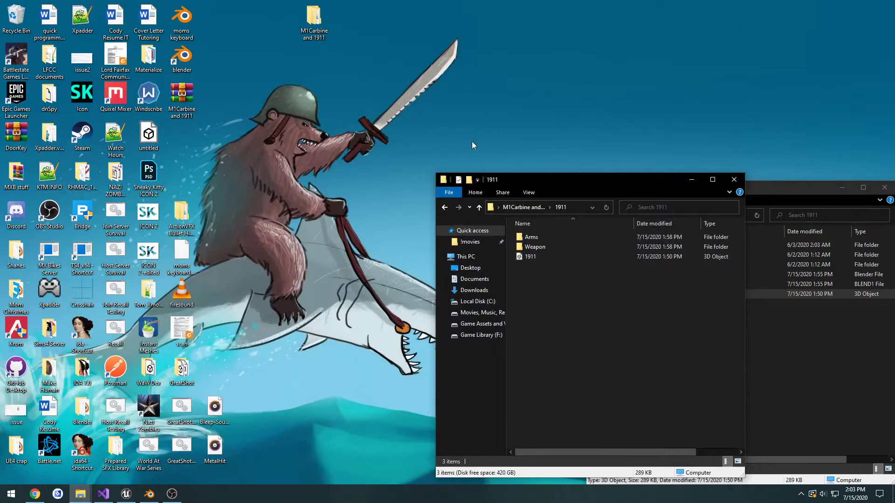
pyautogui.click(841, 187)
pyautogui.moveTo(550, 181); pyautogui.dragTo(537, 181)
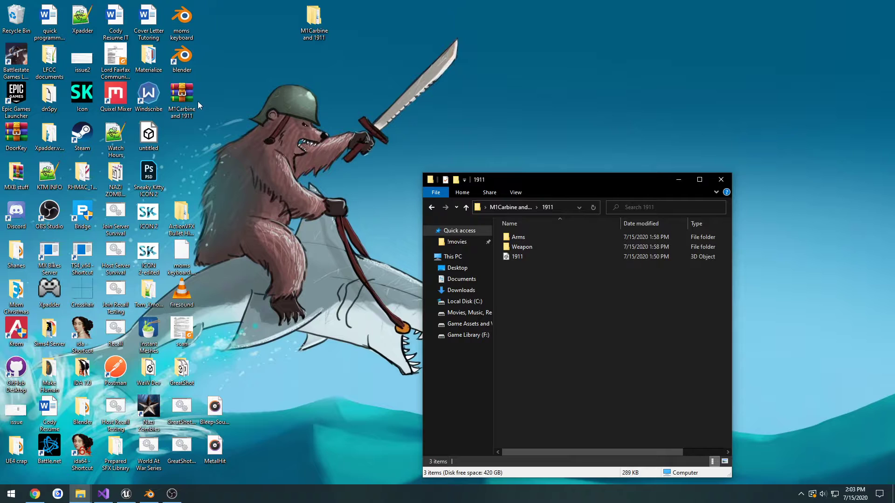
pyautogui.moveTo(186, 96); pyautogui.dragTo(280, 18)
pyautogui.click(717, 179)
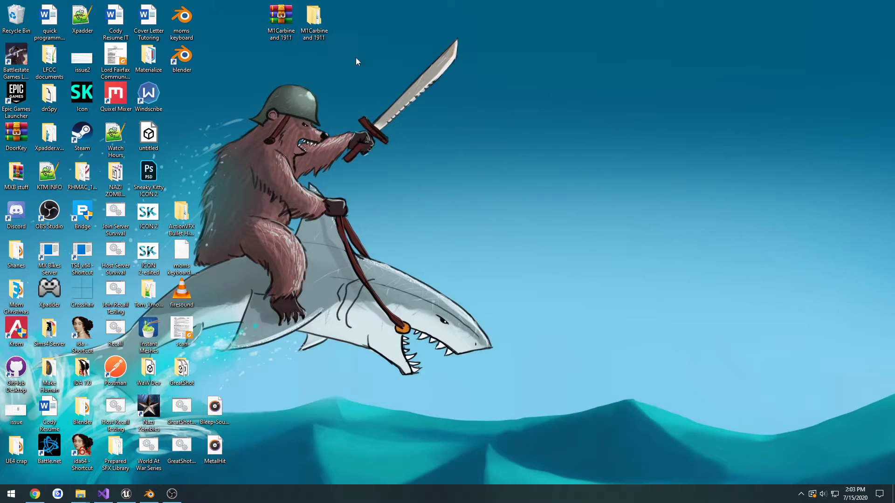
# Open the Arms folder under 1911 in the extracted M1Carbine and 1911 folder and look over its arm animation files.
pyautogui.moveTo(566, 184); pyautogui.dragTo(488, 147)
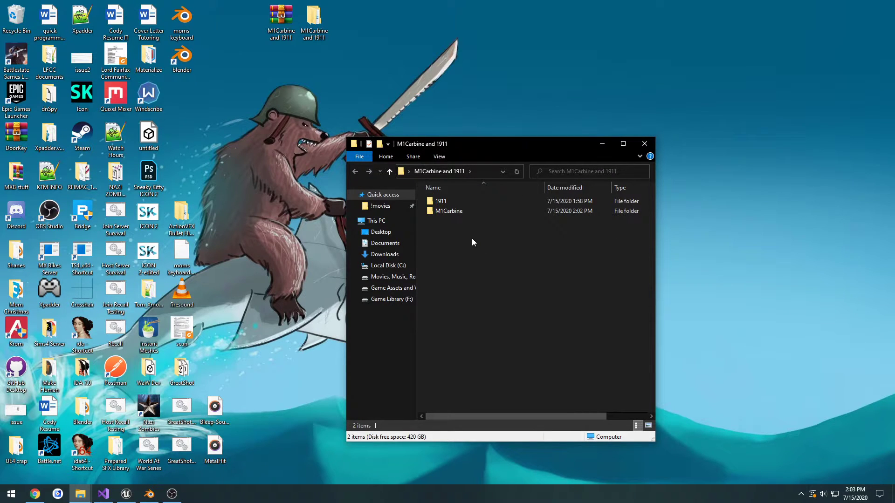
pyautogui.doubleClick(465, 200)
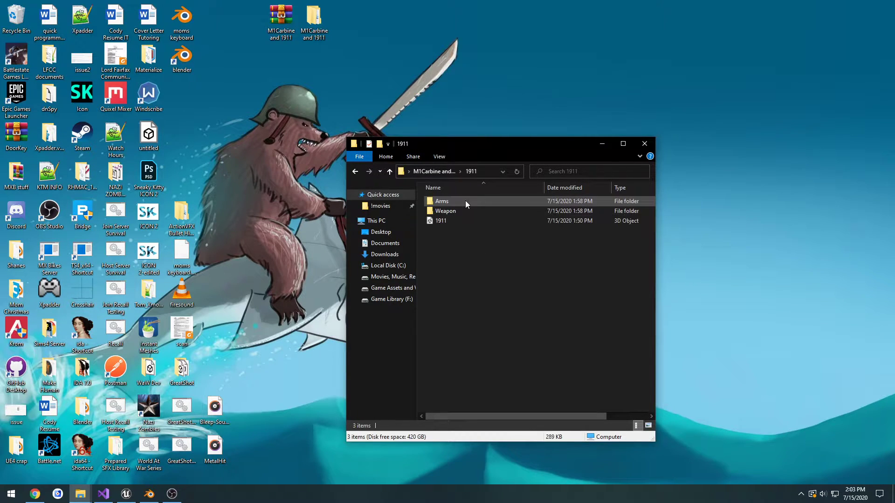
pyautogui.click(450, 221)
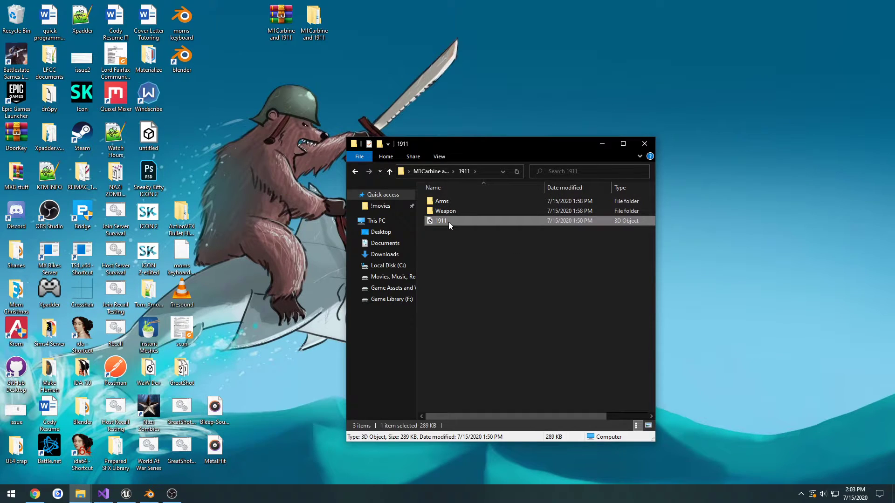
pyautogui.doubleClick(457, 200)
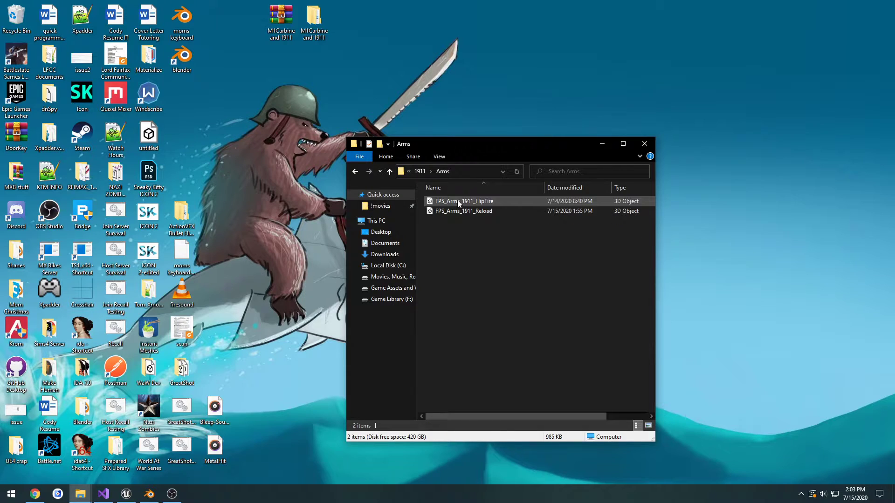
pyautogui.moveTo(502, 249); pyautogui.dragTo(465, 189)
pyautogui.click(486, 211)
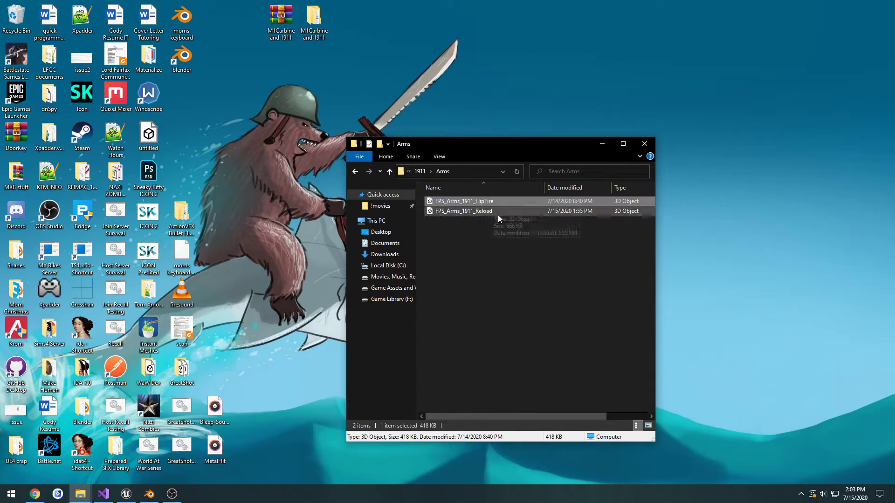
pyautogui.click(501, 258)
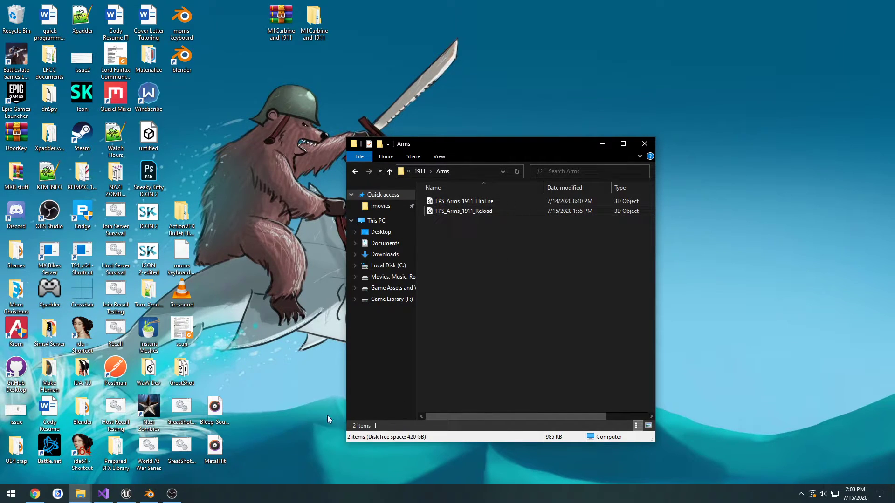
# Switch to Unreal Editor and open the content folder Character/FPS/Animations/1911.
pyautogui.click(125, 494)
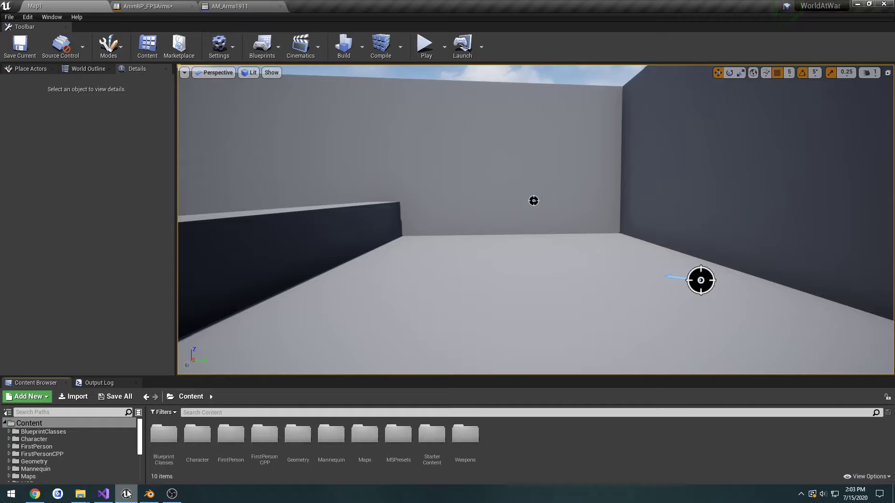
pyautogui.click(73, 442)
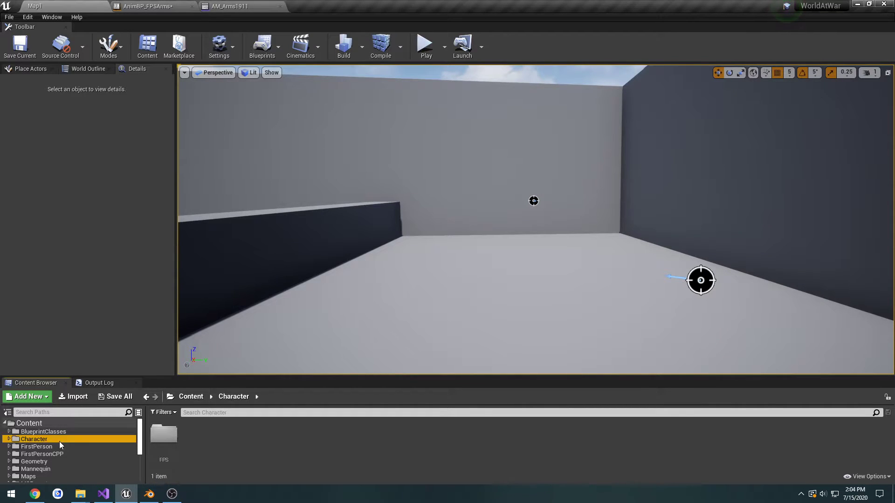
pyautogui.doubleClick(167, 434)
pyautogui.doubleClick(168, 434)
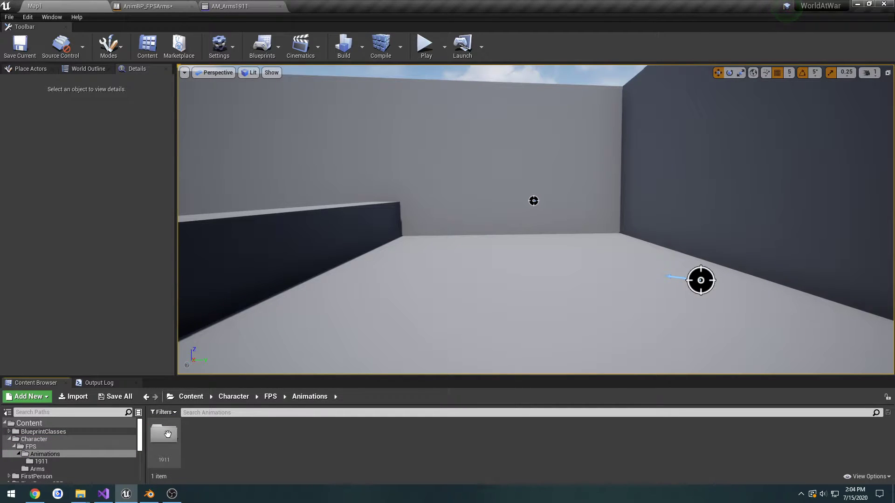
pyautogui.doubleClick(168, 434)
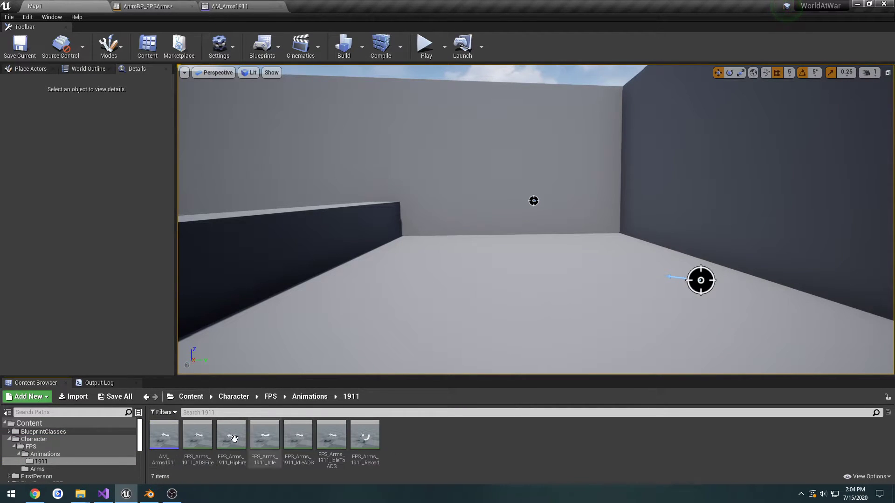
# Reimport FPS_Arms_1911_HipFire and FPS_Arms_1911_Reload from the extracted Arms folder into the 1911 arm animations, and dismiss the message log.
pyautogui.moveTo(80, 494)
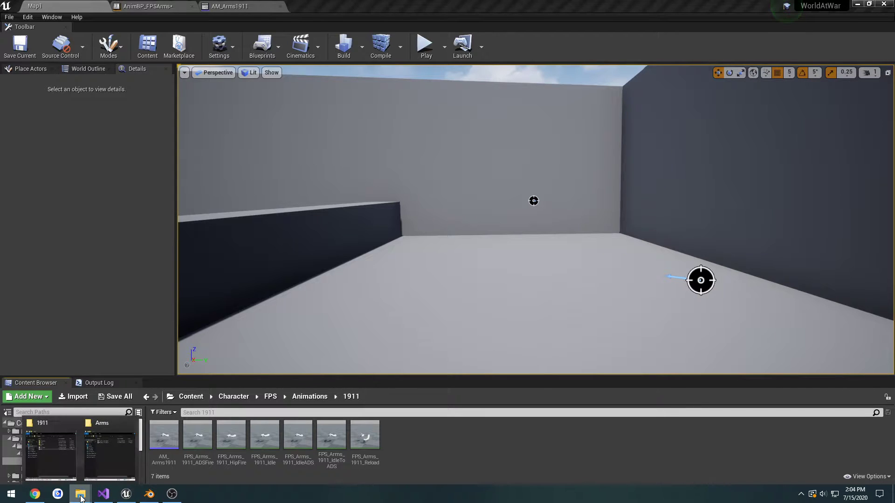
pyautogui.click(68, 456)
pyautogui.click(78, 493)
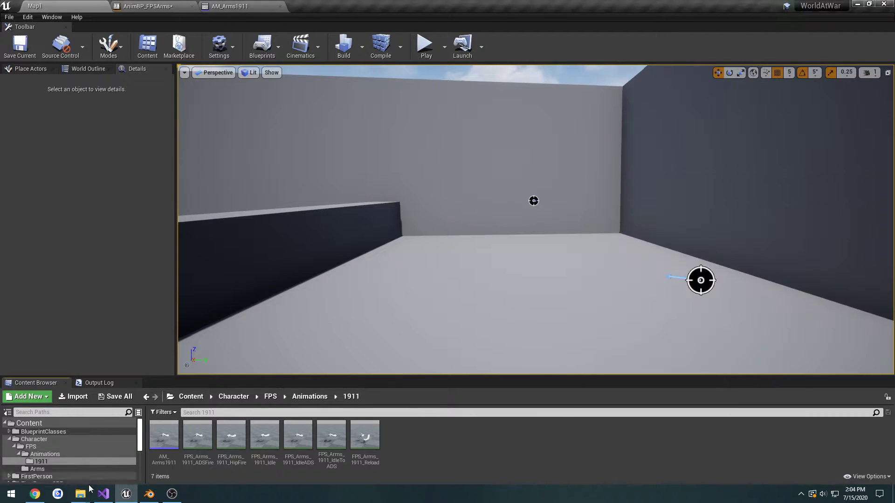
pyautogui.click(78, 494)
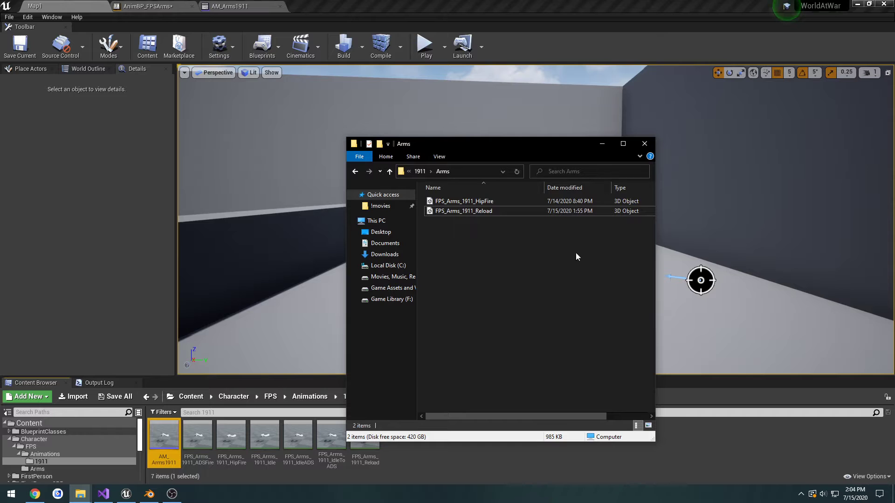
pyautogui.moveTo(500, 161); pyautogui.dragTo(603, 154)
pyautogui.moveTo(628, 192); pyautogui.dragTo(407, 444)
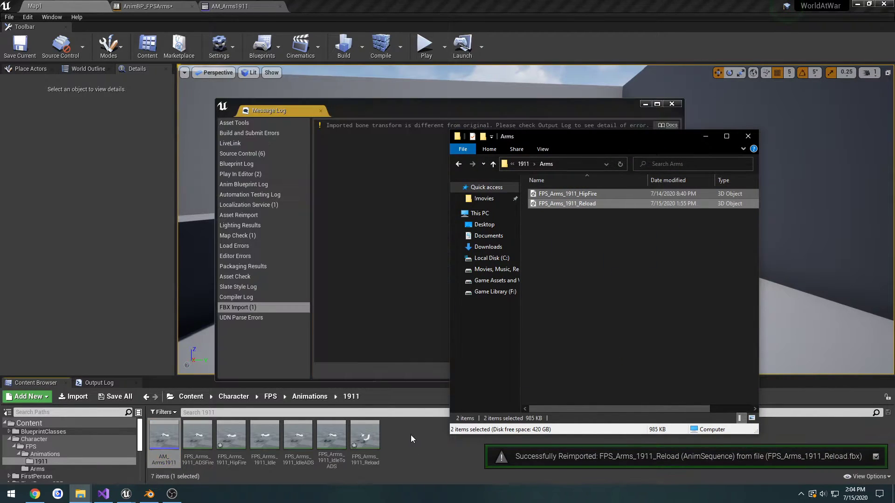
pyautogui.click(646, 104)
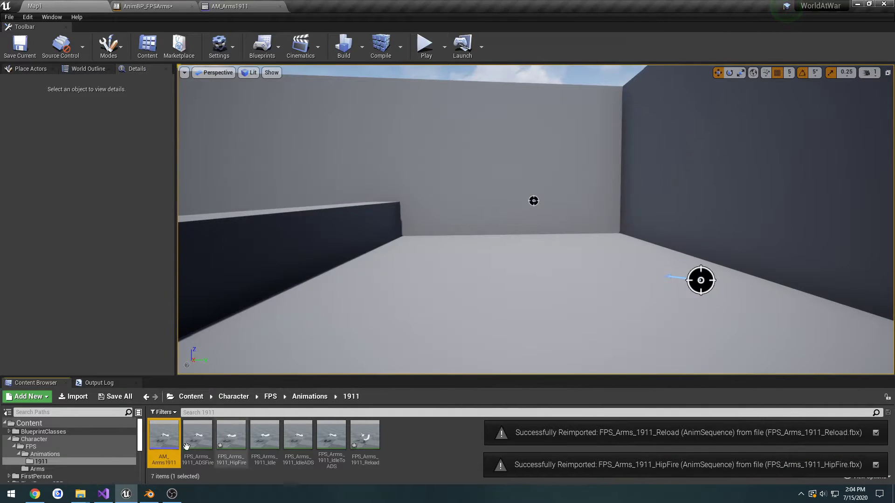
# Open the content folder Weapons/1911/Animations.
pyautogui.scroll(-5, 79, 455)
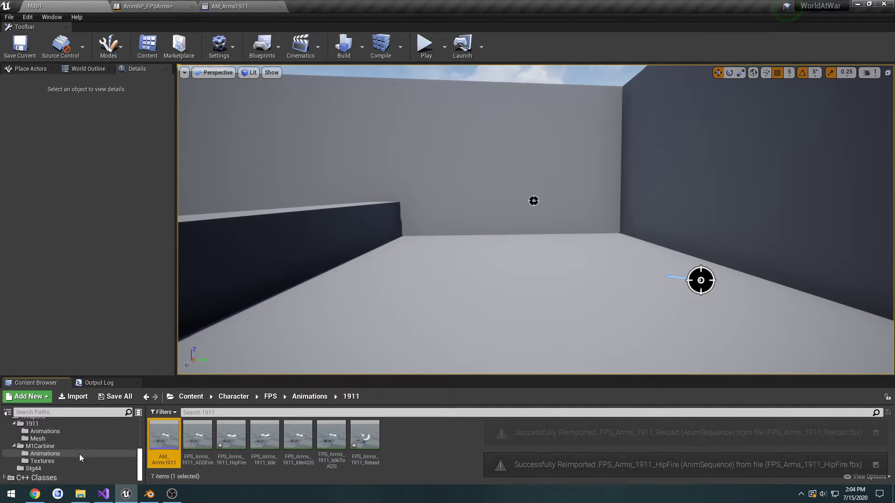
pyautogui.click(41, 424)
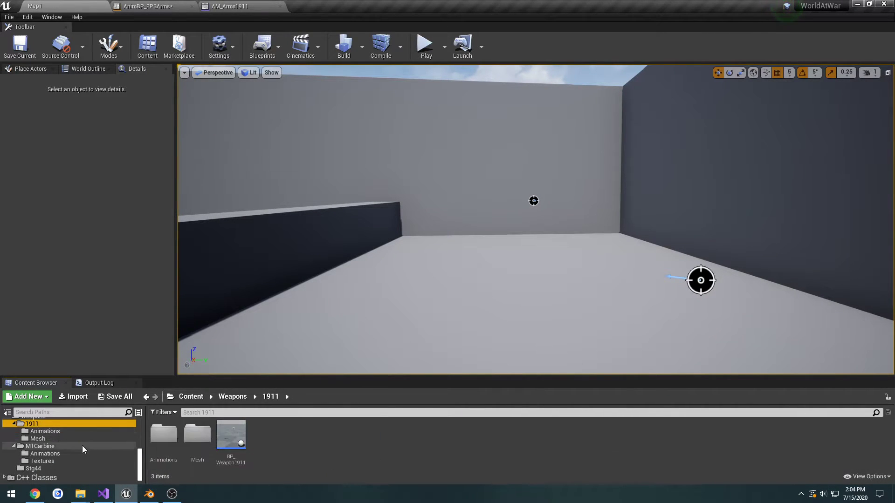
pyautogui.click(232, 396)
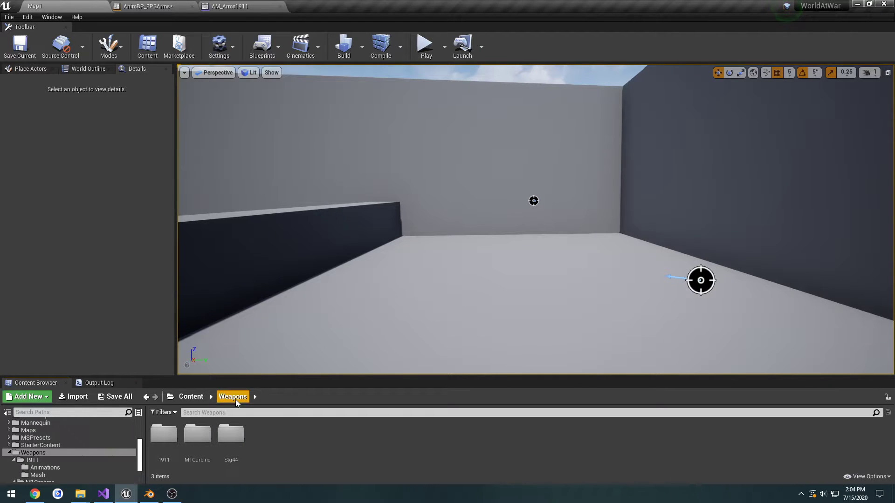
pyautogui.doubleClick(163, 436)
pyautogui.doubleClick(163, 436)
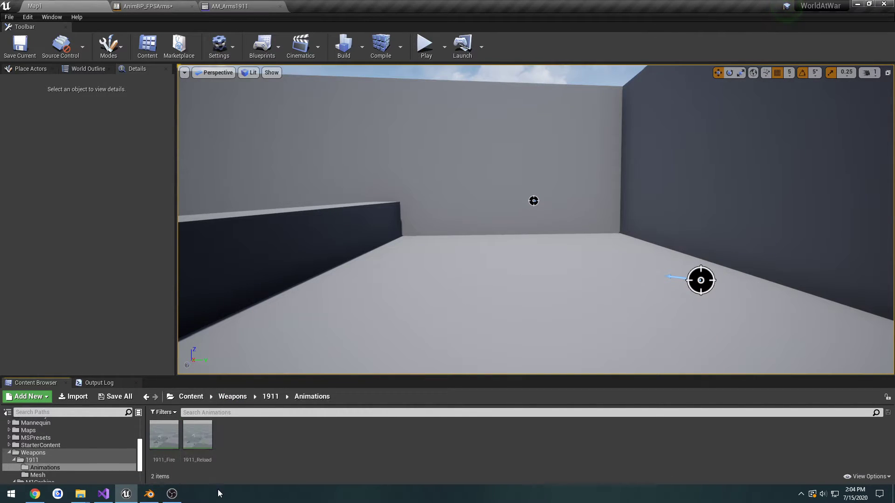
# Reimport 1911_Reload from the extracted 1911 Weapon folder into the weapon's animations and close the message log.
pyautogui.moveTo(81, 497)
pyautogui.click(113, 452)
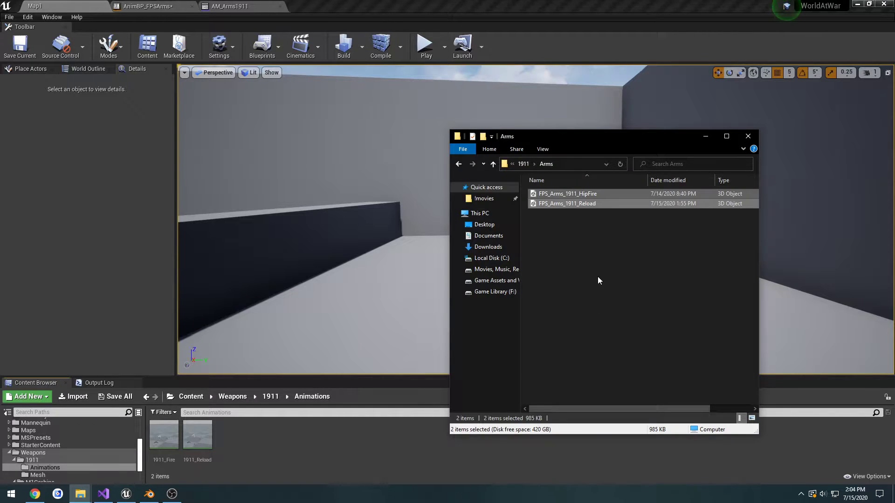
pyautogui.press('BackSpace')
pyautogui.doubleClick(558, 205)
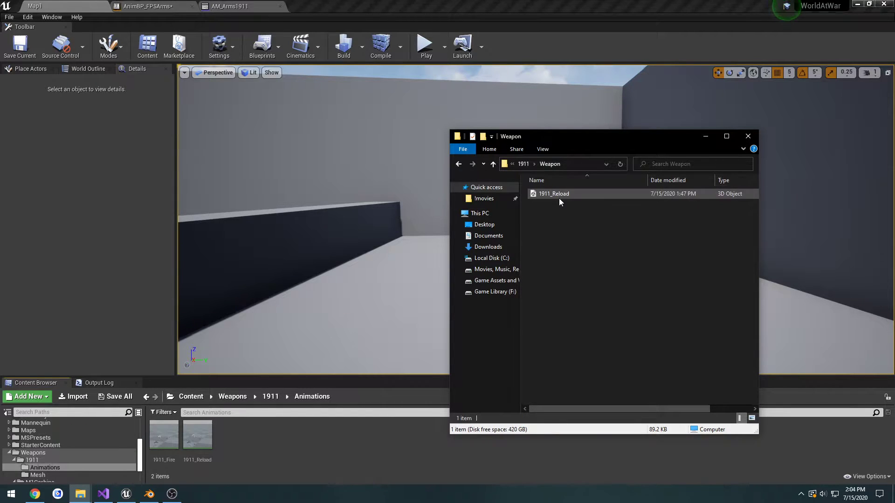
pyautogui.click(558, 196)
pyautogui.moveTo(553, 194); pyautogui.dragTo(247, 442)
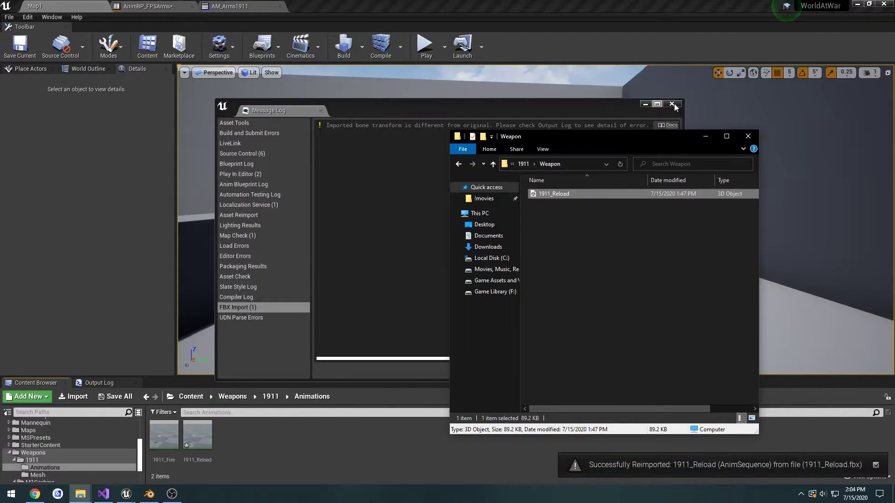
pyautogui.click(673, 106)
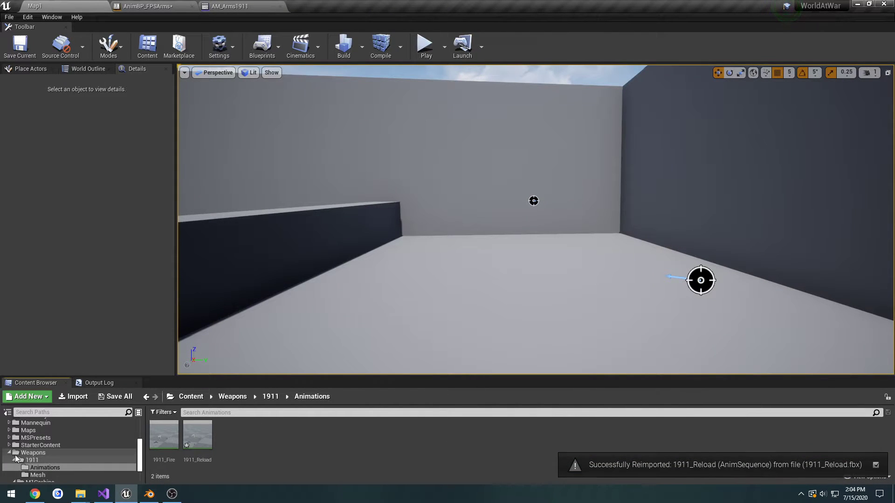
# Go to the Weapons content folder, and in File Explorer open the extracted M1Carbine folder's ArmAnimation subfolder.
pyautogui.click(21, 453)
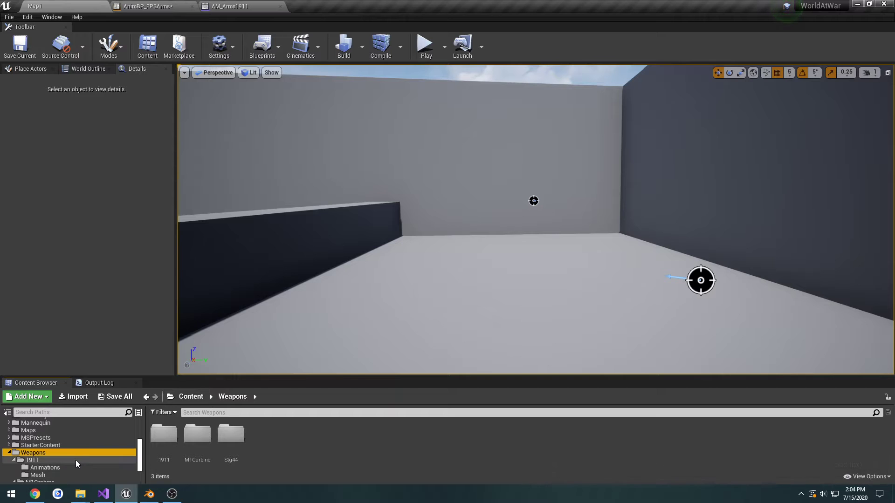
pyautogui.moveTo(80, 494)
pyautogui.click(114, 449)
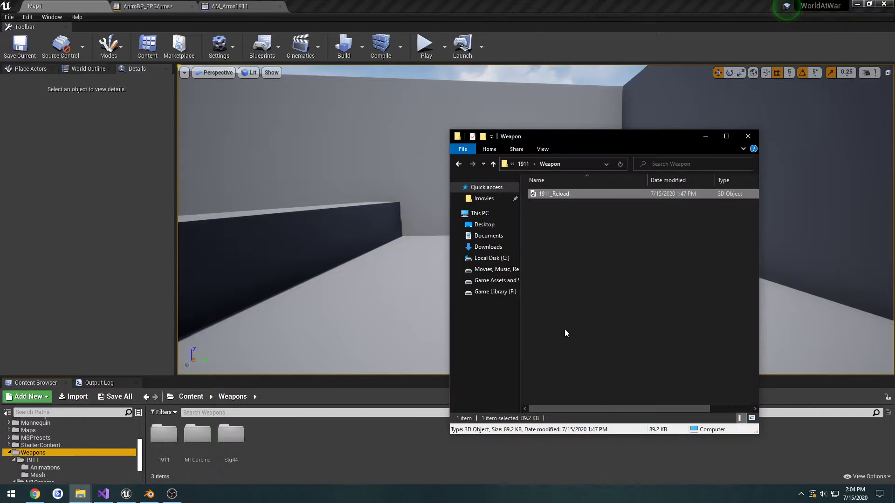
pyautogui.hotkey('alt', 'Up')
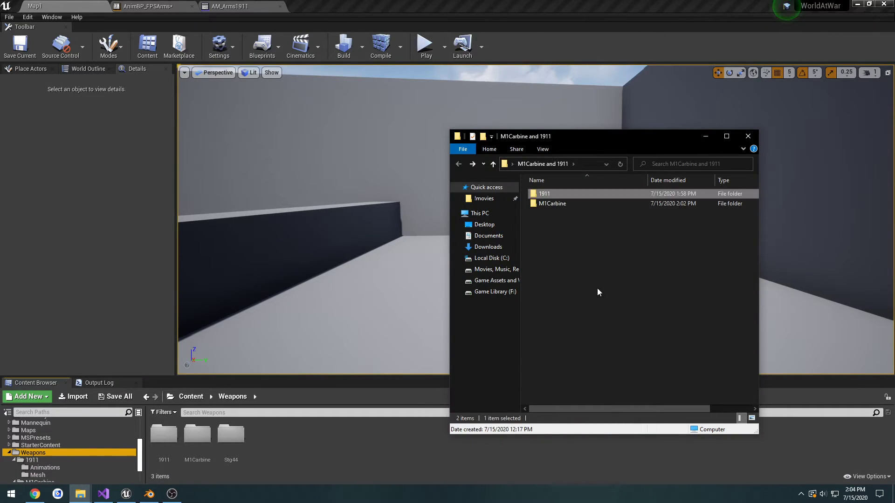
pyautogui.click(563, 204)
pyautogui.doubleClick(564, 204)
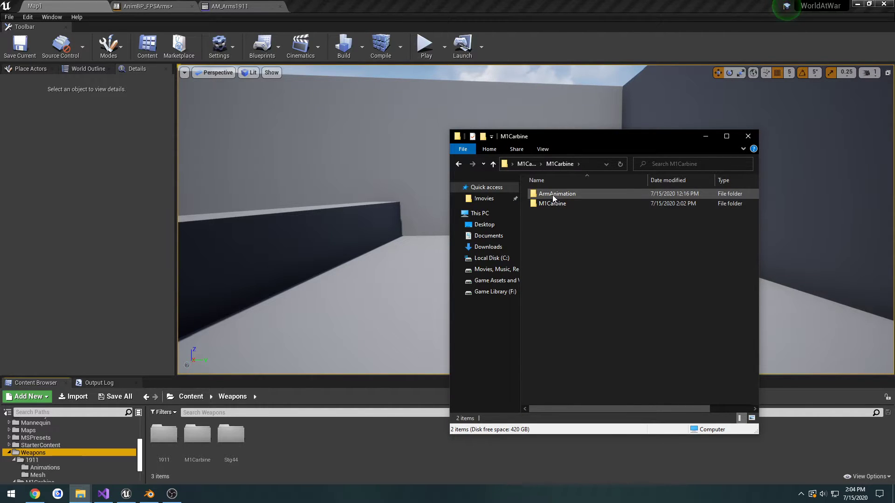
pyautogui.doubleClick(552, 195)
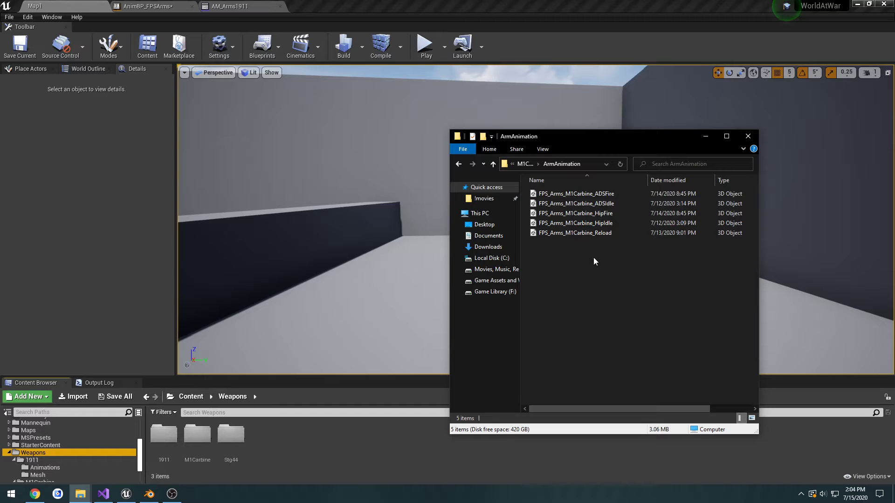
# Create a folder named M1Carbine in the content folder Character/FPS/Animations.
pyautogui.moveTo(692, 298); pyautogui.dragTo(608, 194)
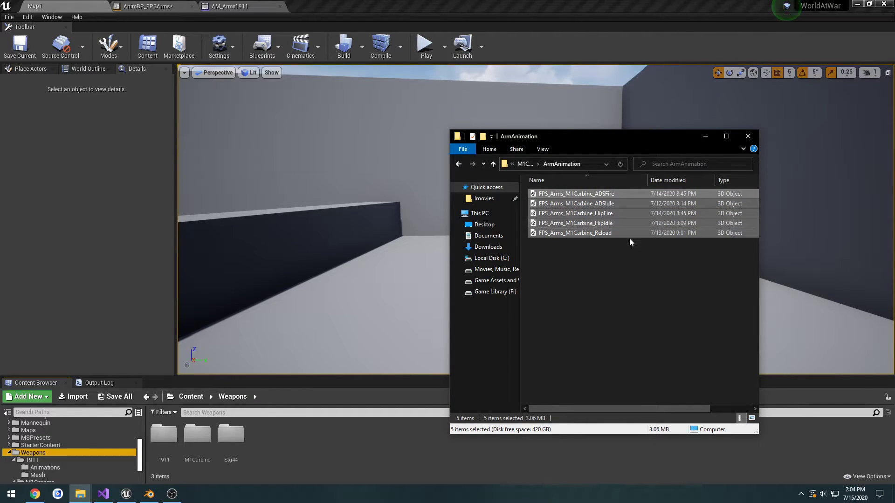
pyautogui.scroll(5, 74, 457)
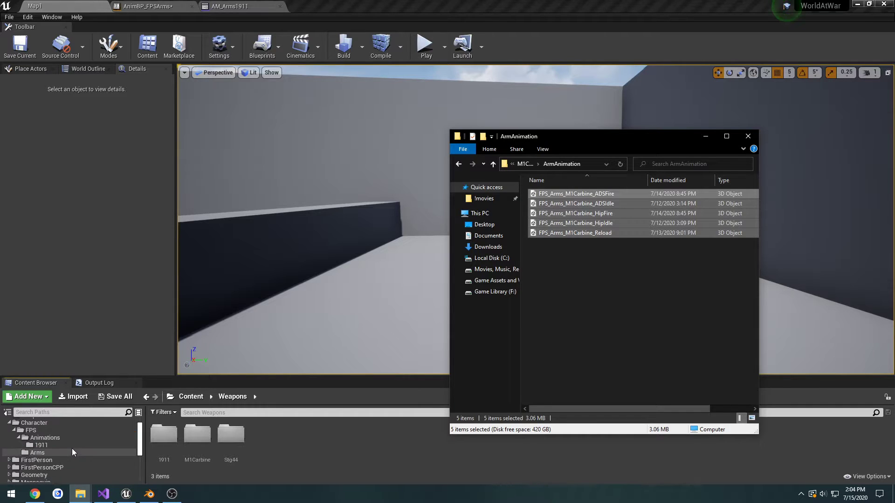
pyautogui.click(67, 439)
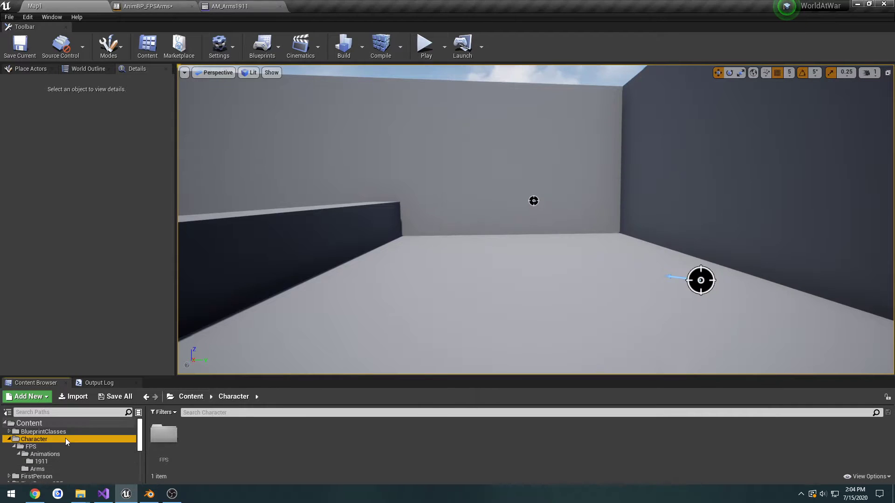
pyautogui.doubleClick(163, 433)
pyautogui.doubleClick(164, 442)
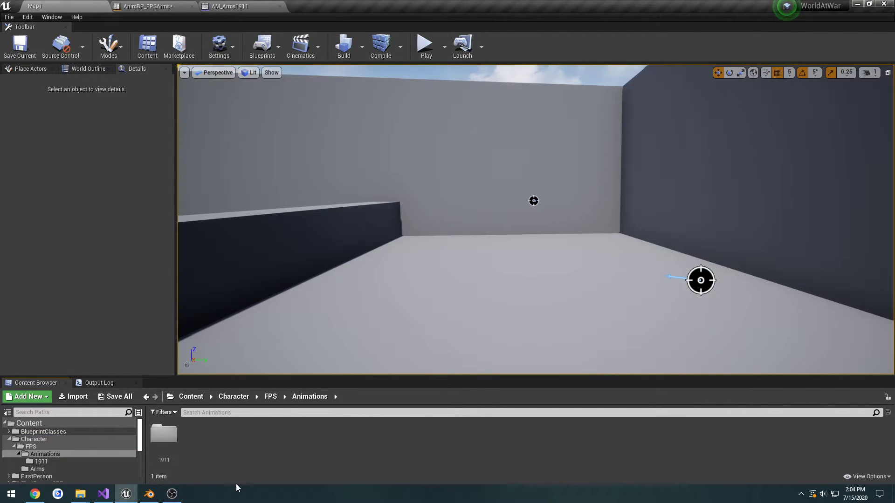
pyautogui.rightClick(223, 454)
pyautogui.click(250, 155)
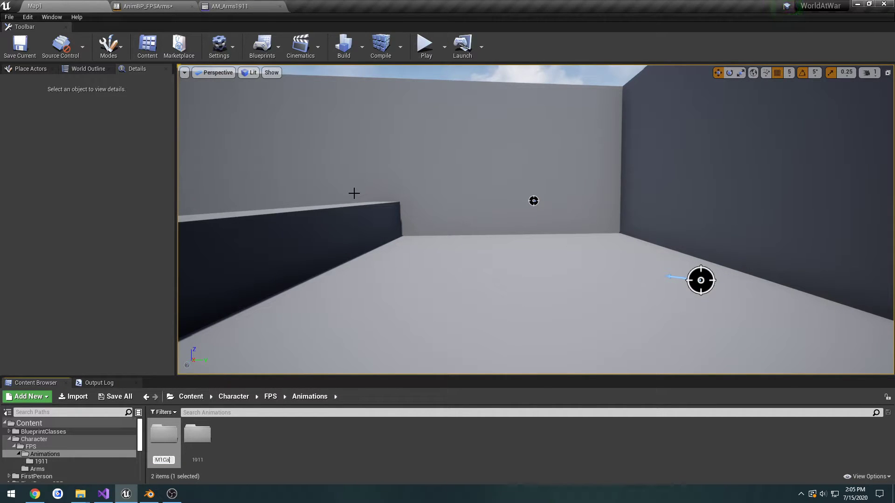
pyautogui.write('M1Carbine')
pyautogui.press('Return')
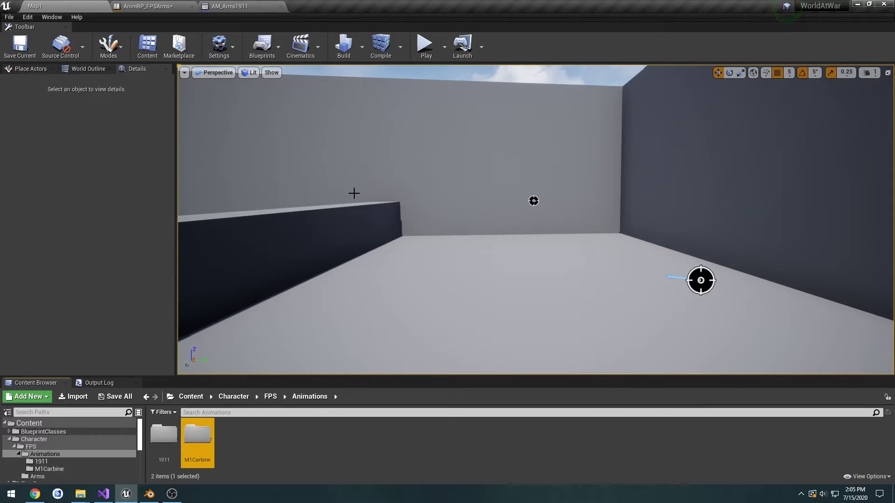
# Bring all five FPS_Arms_M1Carbine files from the extracted ArmAnimation folder into the new M1Carbine content folder.
pyautogui.doubleClick(209, 455)
pyautogui.moveTo(80, 494)
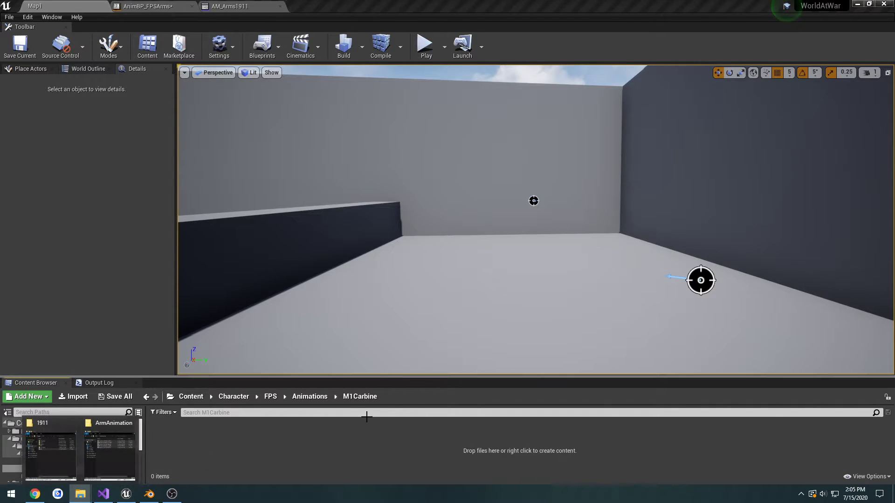
pyautogui.click(136, 457)
pyautogui.moveTo(665, 314); pyautogui.dragTo(553, 175)
pyautogui.moveTo(588, 203); pyautogui.dragTo(225, 444)
# Import the M1Carbine arm animations using FPSArms_Skeleton, applying it to all remaining files, and close the message log.
pyautogui.click(442, 77)
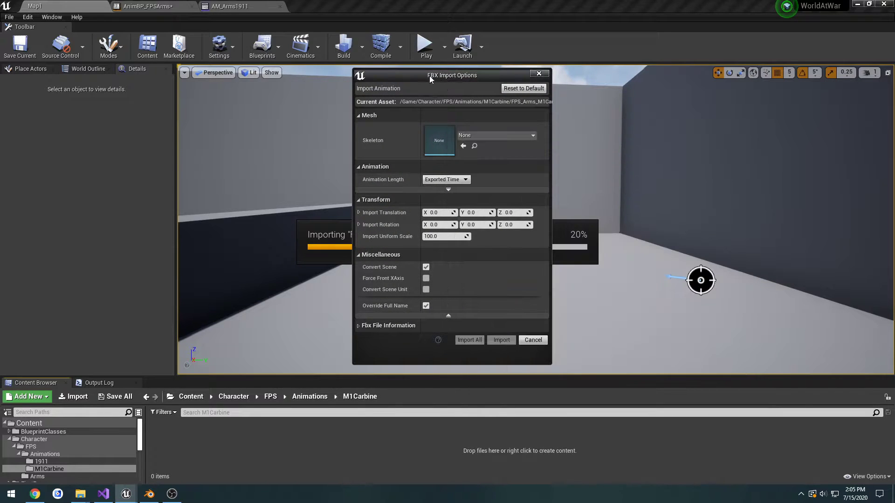
pyautogui.click(510, 136)
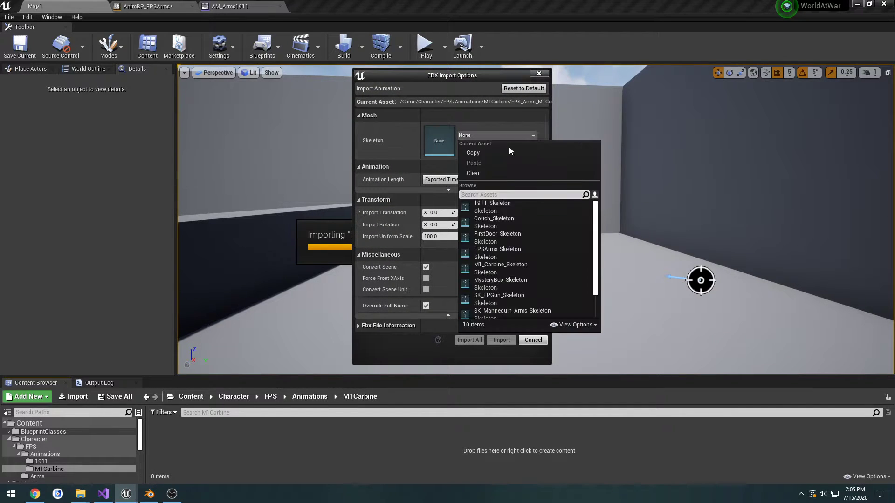
pyautogui.click(508, 251)
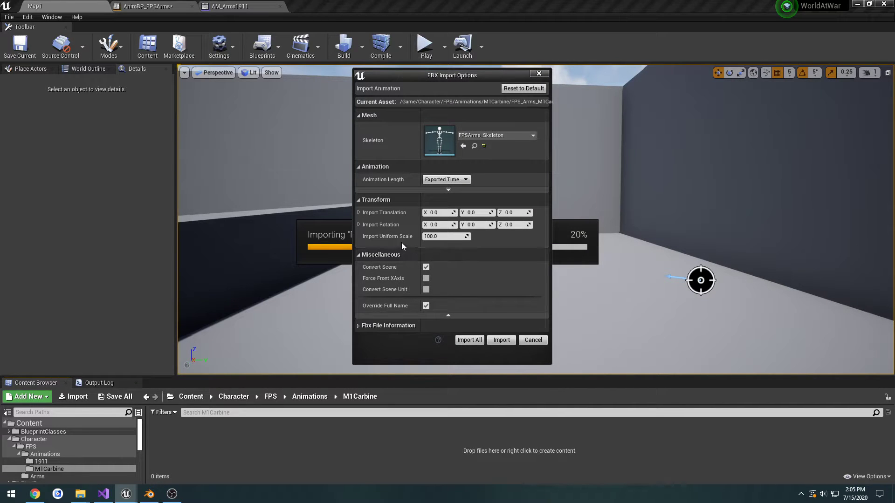
pyautogui.click(502, 342)
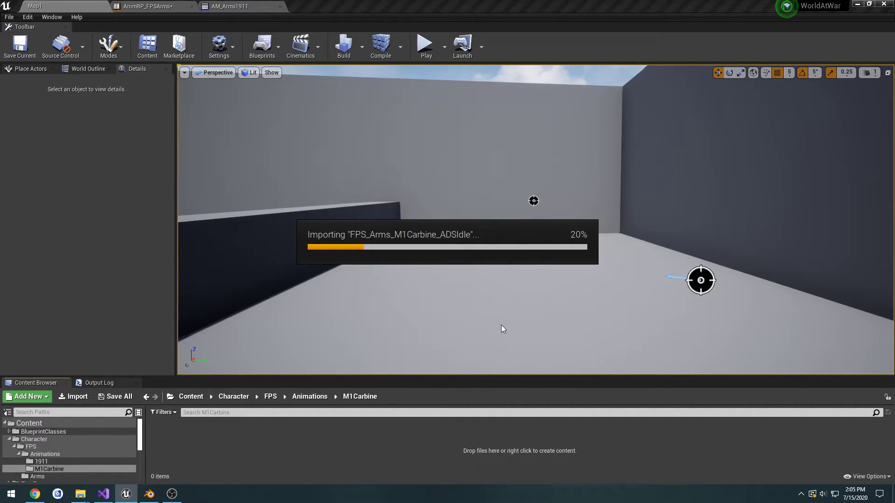
pyautogui.click(496, 135)
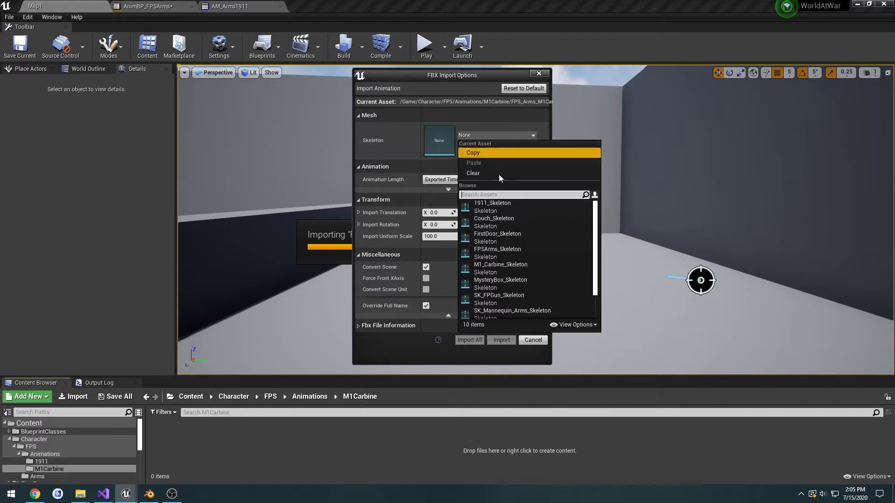
pyautogui.click(510, 240)
pyautogui.click(474, 338)
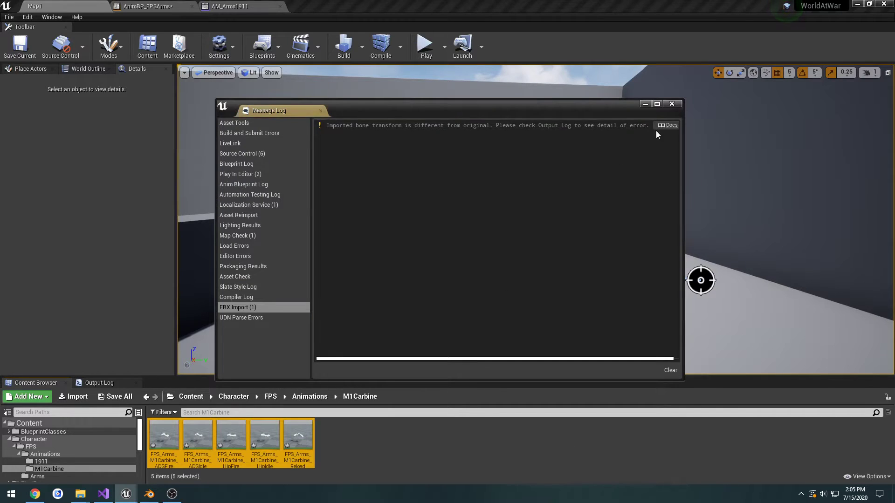
pyautogui.click(675, 105)
# Preview the FPS_Arms_M1Carbine_Reload animation by playing it, and close its editor.
pyautogui.doubleClick(301, 435)
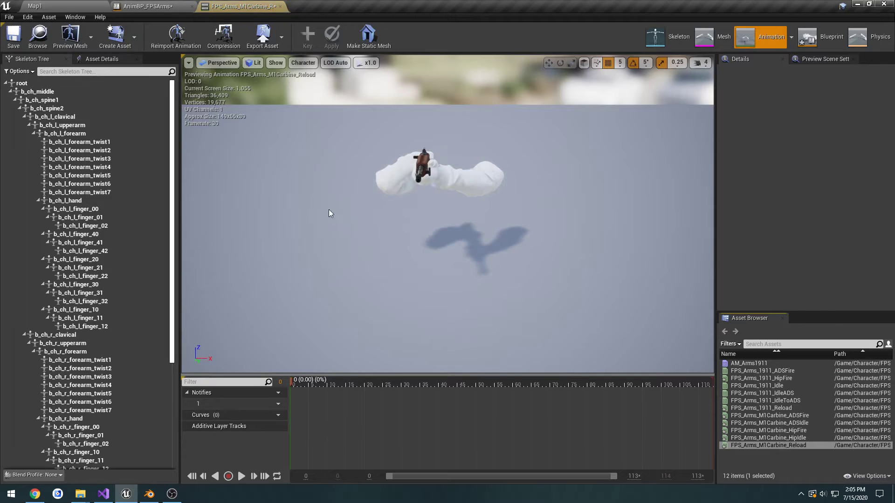
pyautogui.click(242, 476)
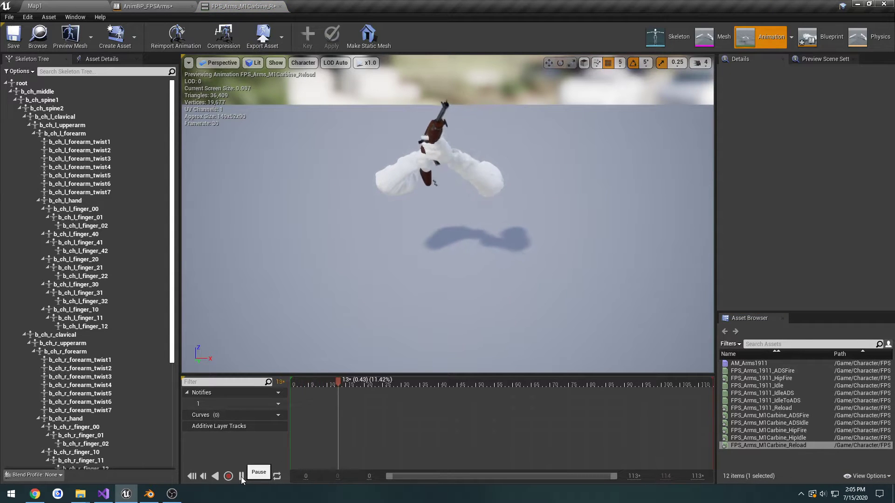
pyautogui.click(280, 6)
# Save the AnimBP_FPSArms animation blueprint and return to the Map1 level editor.
pyautogui.click(60, 37)
pyautogui.click(51, 6)
pyautogui.click(334, 458)
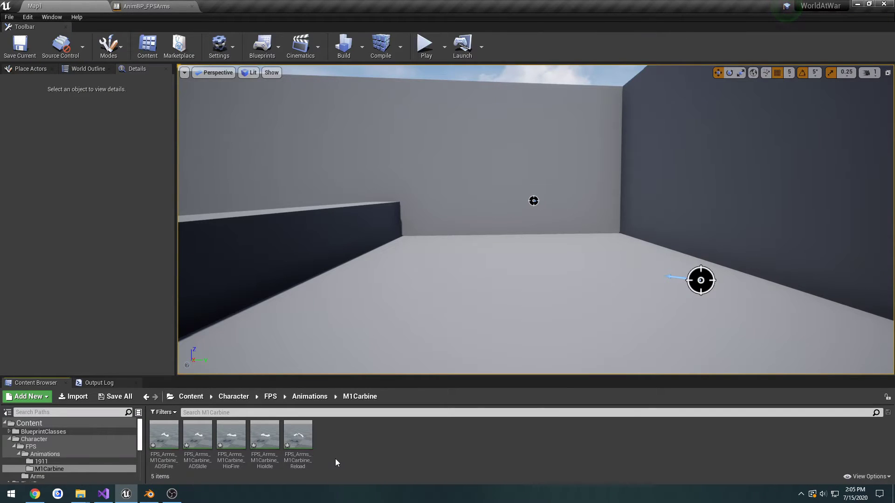
# Open the Weapons content folder.
pyautogui.scroll(-2, 66, 441)
pyautogui.scroll(-4, 66, 442)
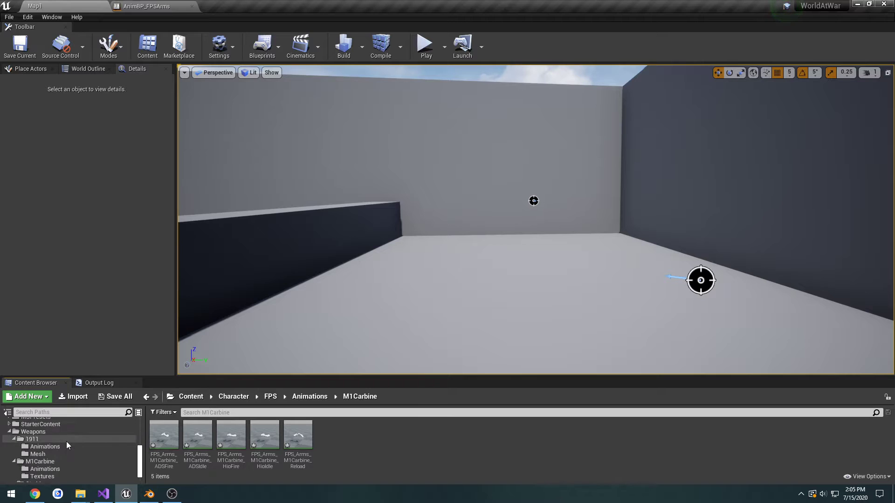
pyautogui.click(51, 445)
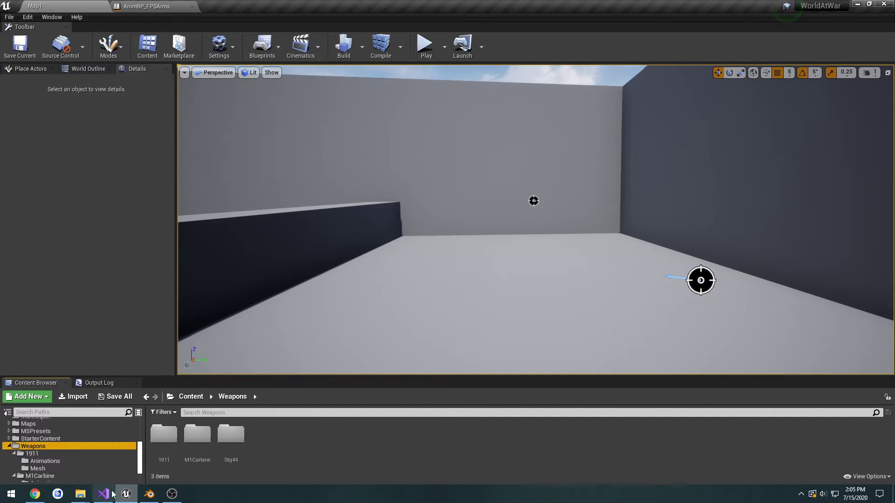
# Try to bring the extracted M1Carbine weapon folder from File Explorer into the Weapons content folder.
pyautogui.moveTo(80, 494)
pyautogui.click(109, 454)
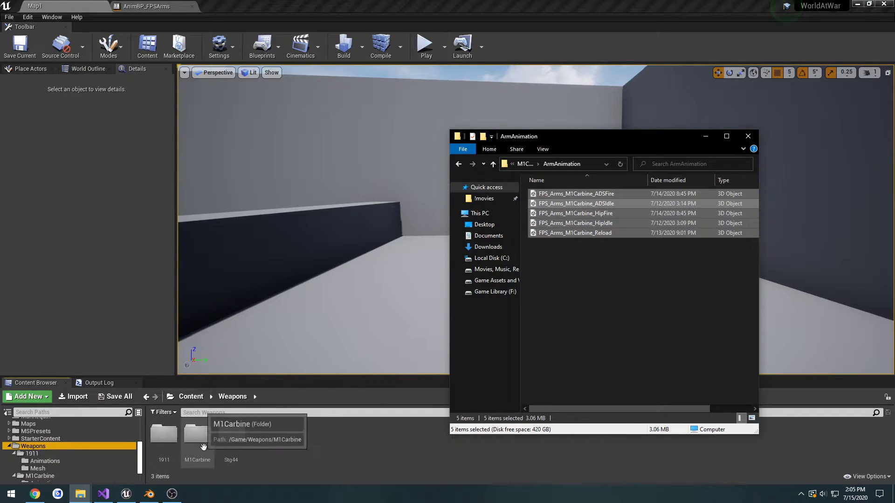
pyautogui.hotkey('alt', 'Left')
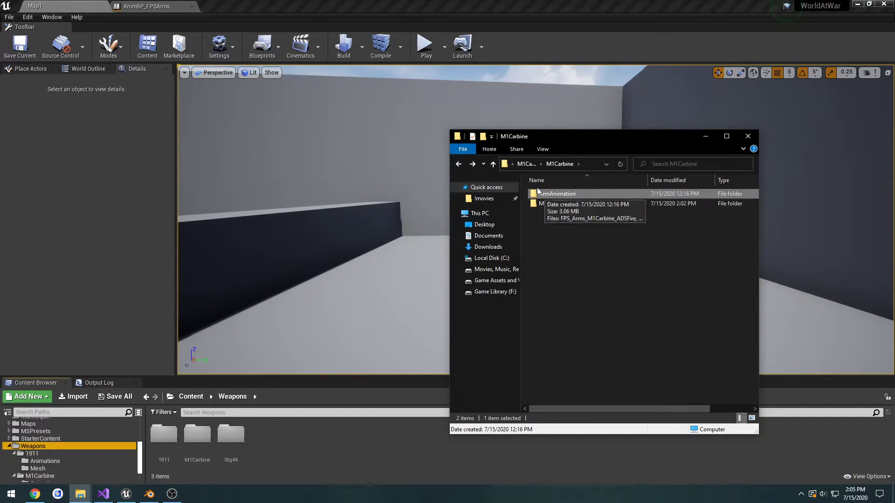
pyautogui.click(566, 205)
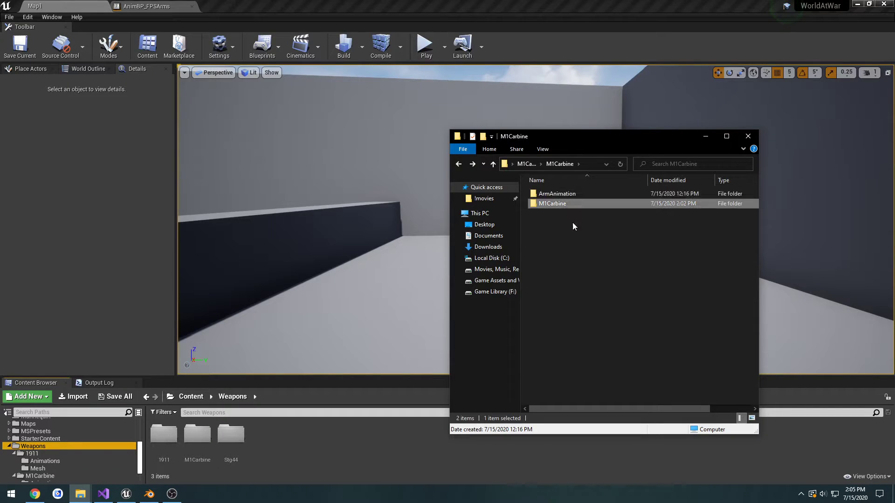
pyautogui.moveTo(554, 203); pyautogui.dragTo(298, 435)
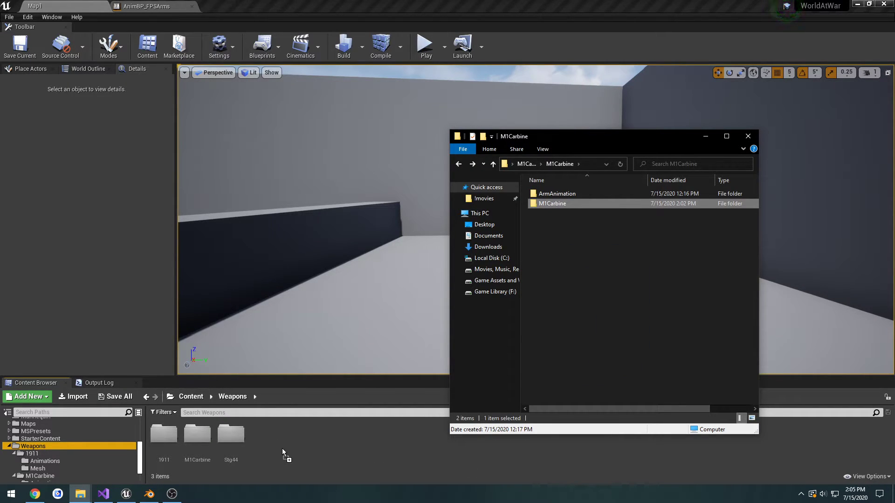
pyautogui.moveTo(355, 449); pyautogui.dragTo(572, 258)
pyautogui.click(263, 449)
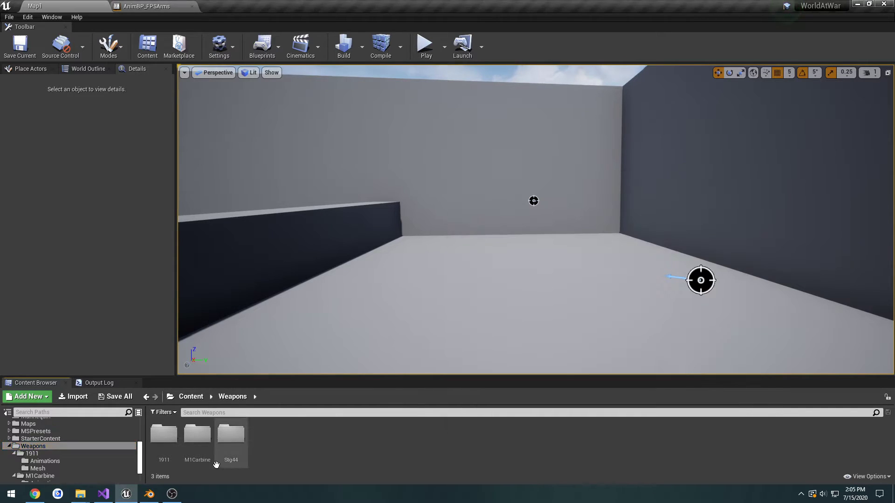
# Inspect the contents of the Textures and Animations subfolders in the Weapons/M1Carbine content folder.
pyautogui.doubleClick(197, 436)
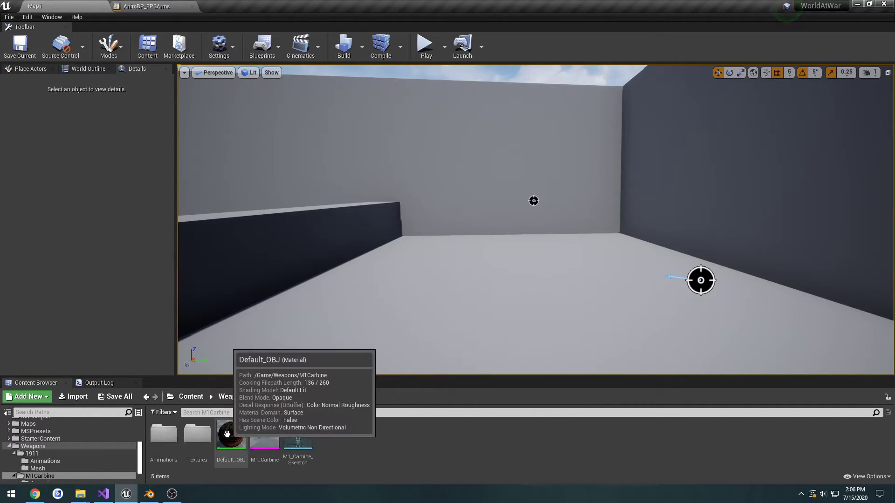
pyautogui.doubleClick(202, 435)
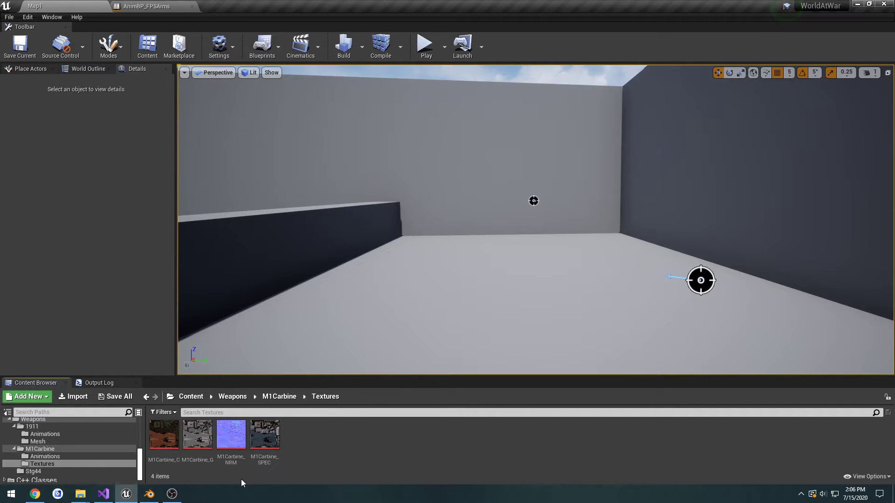
pyautogui.hotkey('alt', 'Left')
pyautogui.press('Left')
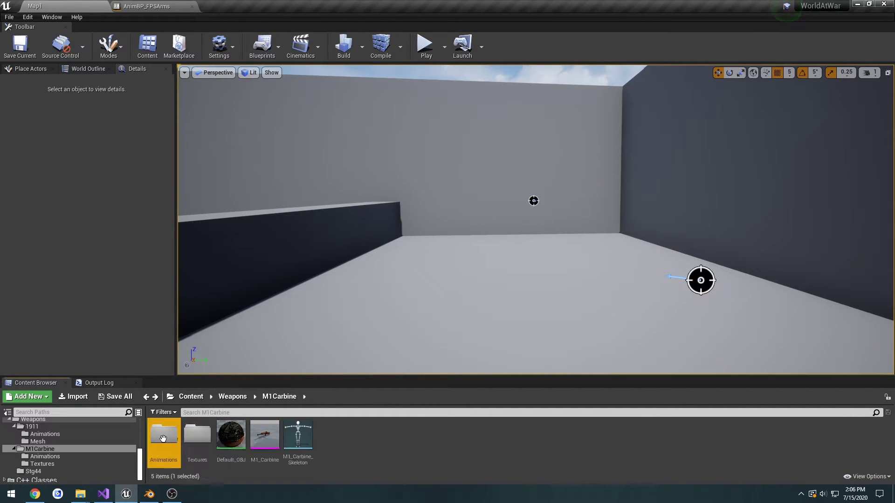
pyautogui.press('Return')
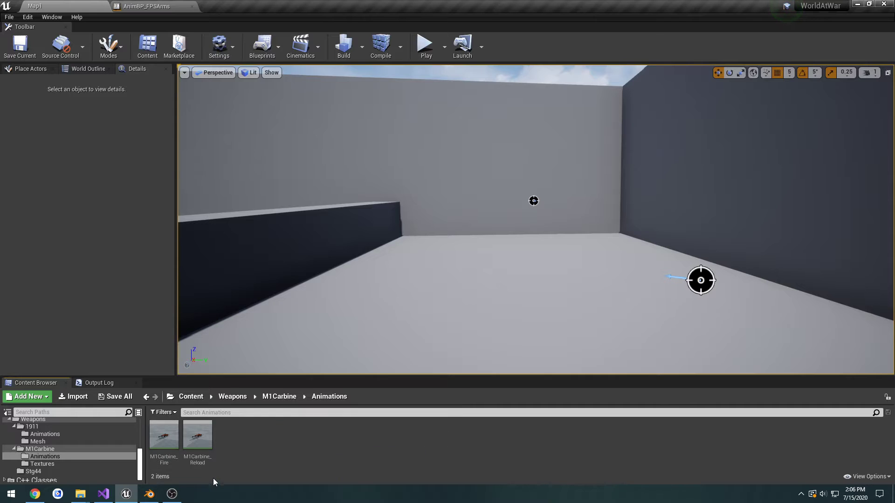
pyautogui.hotkey('alt', 'Left')
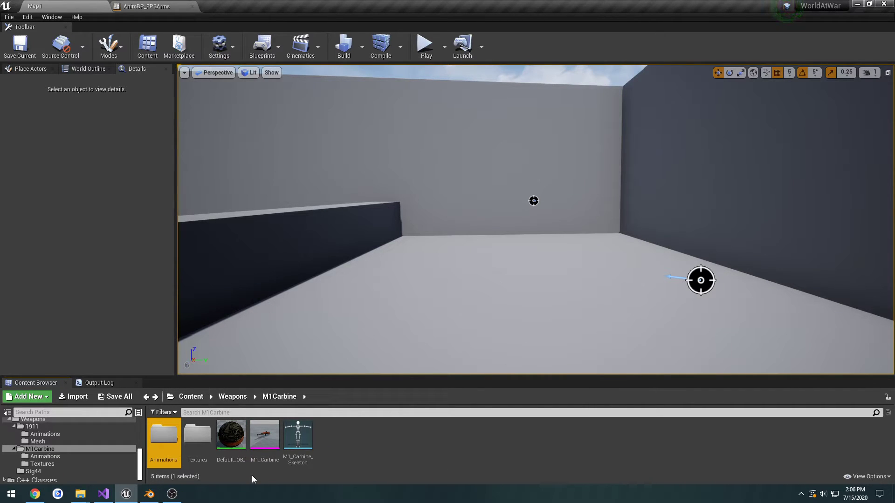
# Open the M1Carbine's Default_OBJ material in a separate, enlarged window above the Map1 content browser.
pyautogui.doubleClick(234, 436)
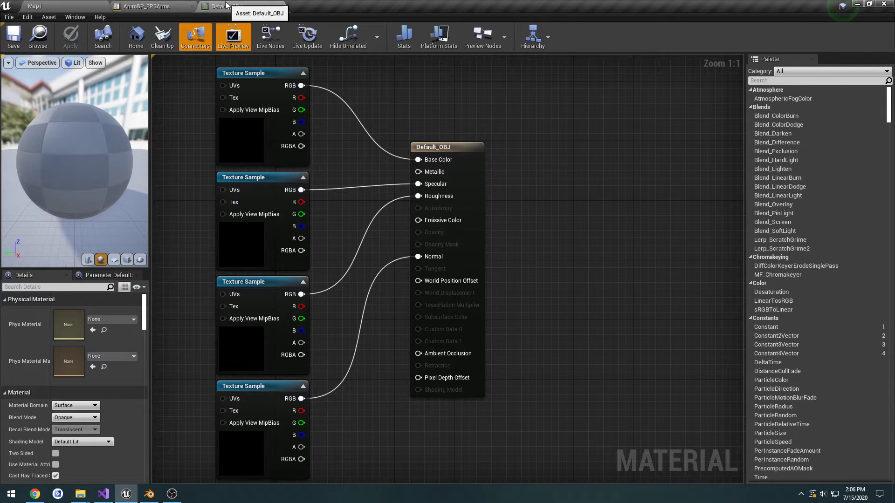
pyautogui.click(279, 6)
pyautogui.moveTo(324, 77); pyautogui.dragTo(338, 88)
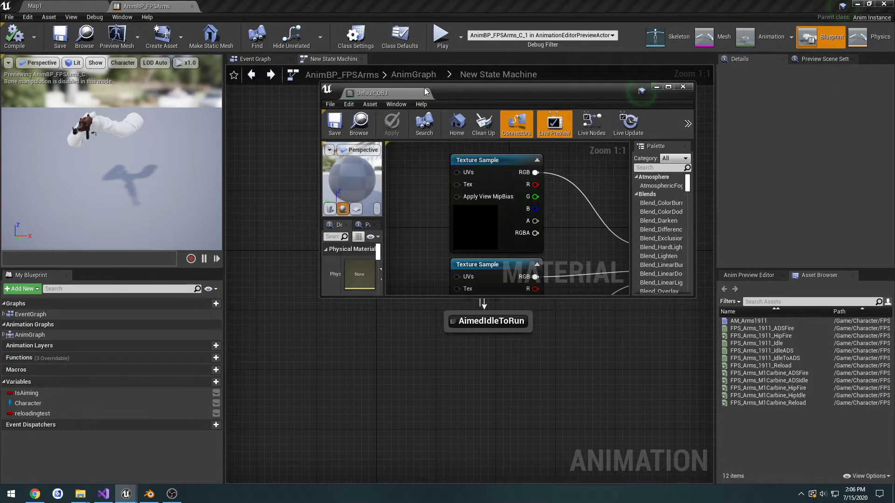
pyautogui.moveTo(442, 87); pyautogui.dragTo(317, 65)
pyautogui.click(92, 4)
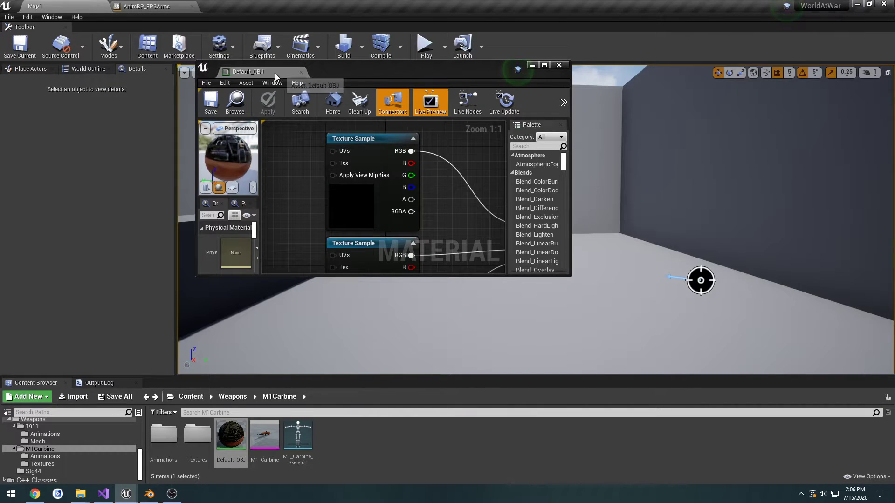
pyautogui.moveTo(337, 64); pyautogui.dragTo(251, 25)
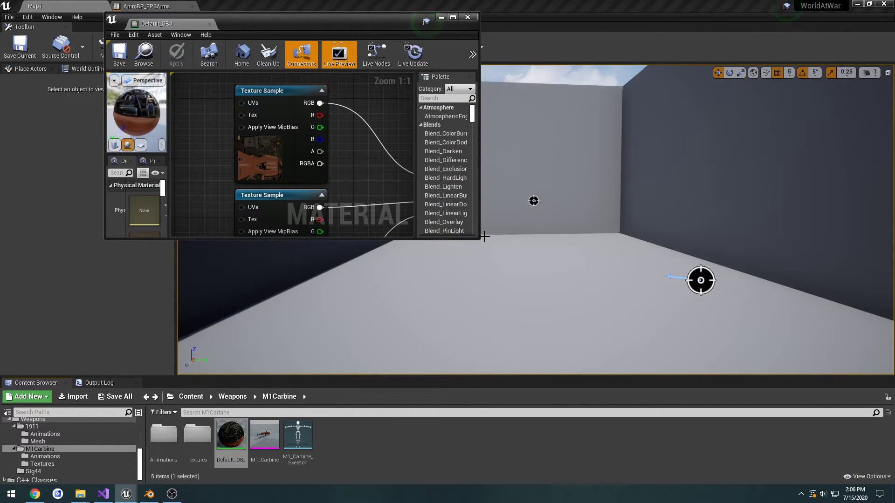
pyautogui.moveTo(480, 239); pyautogui.dragTo(843, 399)
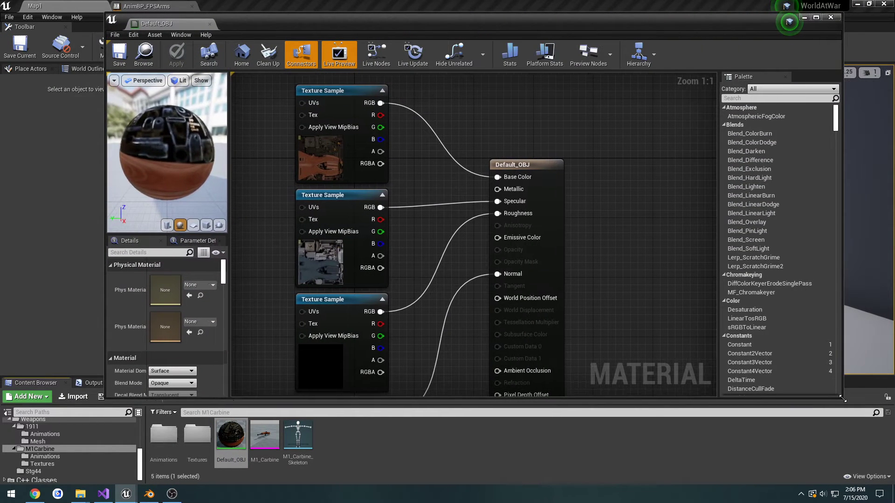
# Examine how the Default_OBJ texture samples connect to the material inputs, and open the M1Carbine Textures folder for comparison.
pyautogui.scroll(-3, 455, 322)
pyautogui.moveTo(455, 322); pyautogui.dragTo(479, 272, button='right')
pyautogui.scroll(3, 476, 272)
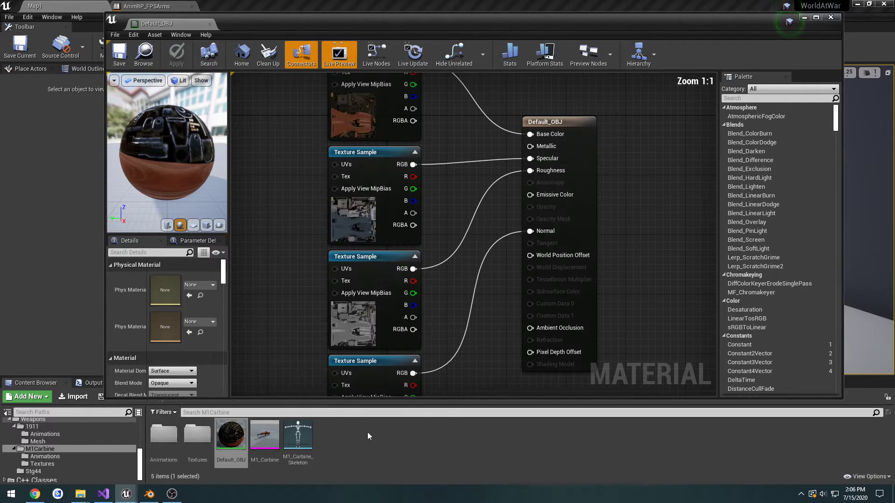
pyautogui.doubleClick(197, 434)
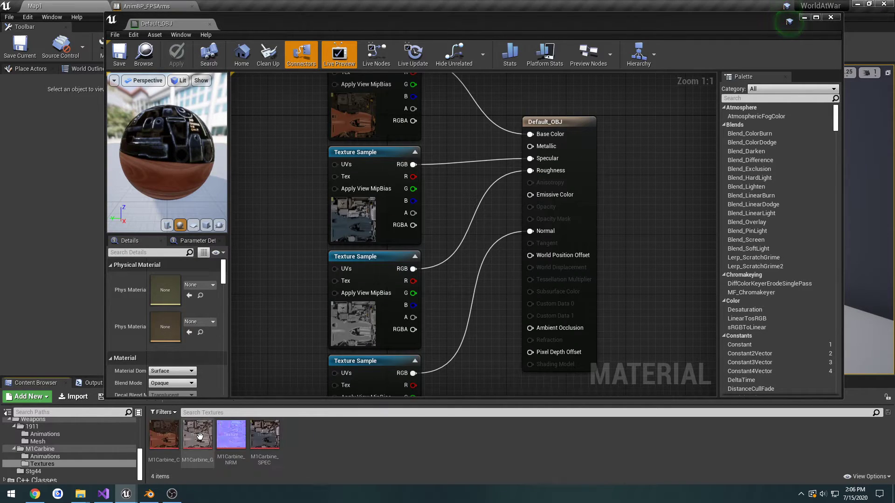
# Select all four M1Carbine textures, clear the selection, and dock the Default_OBJ material editor beside the AnimBP_FPSArms tab.
pyautogui.keyDown('shift'); pyautogui.click(256, 437); pyautogui.keyUp('shift')
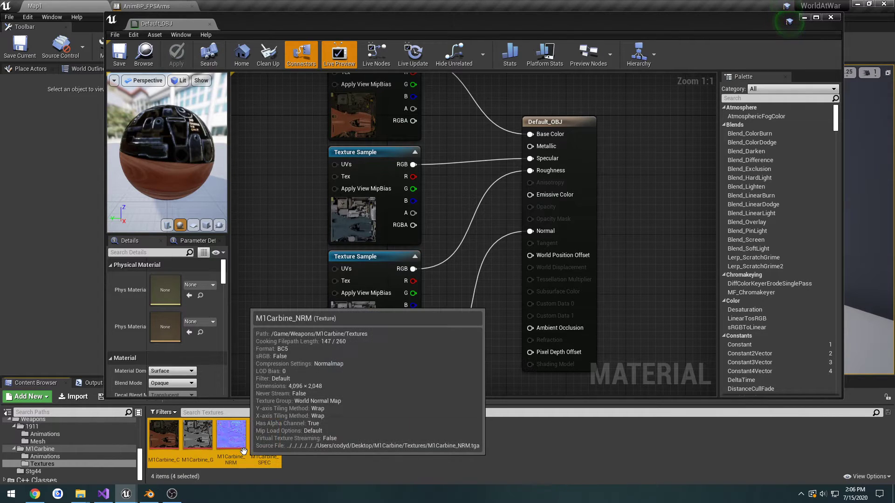
pyautogui.moveTo(243, 451); pyautogui.dragTo(246, 413)
pyautogui.click(350, 460)
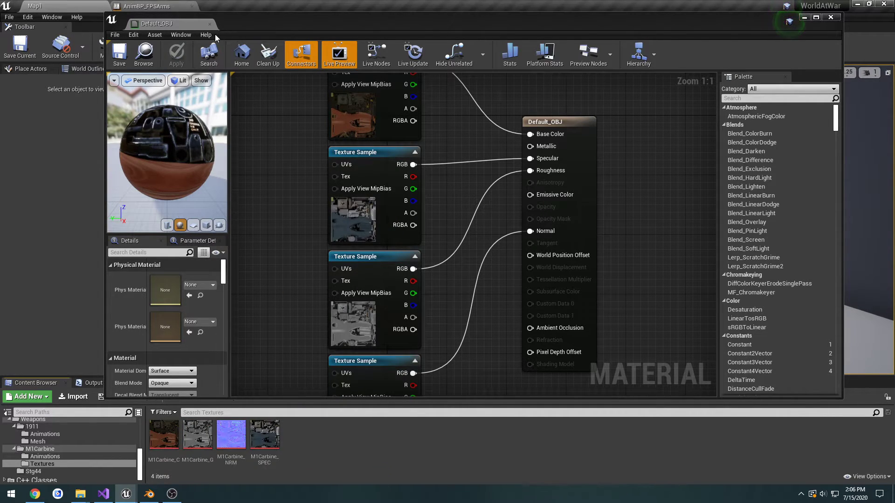
pyautogui.moveTo(157, 23); pyautogui.dragTo(227, 6)
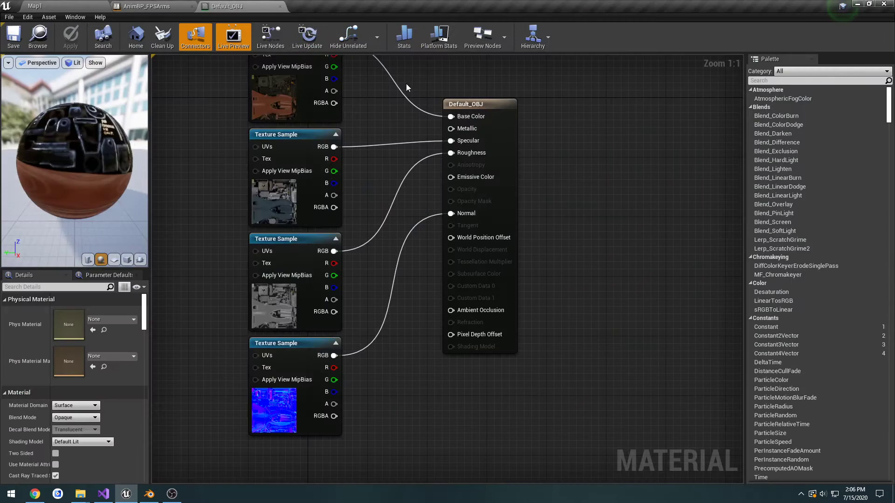
# Disconnect the four texture samples from Default_OBJ's Base Color, Specular, Roughness and Normal inputs.
pyautogui.keyDown('alt'); pyautogui.click(411, 146); pyautogui.keyUp('alt')
pyautogui.keyDown('alt'); pyautogui.click(417, 164); pyautogui.keyUp('alt')
pyautogui.keyDown('alt'); pyautogui.click(424, 220); pyautogui.keyUp('alt')
pyautogui.scroll(-3, 415, 214)
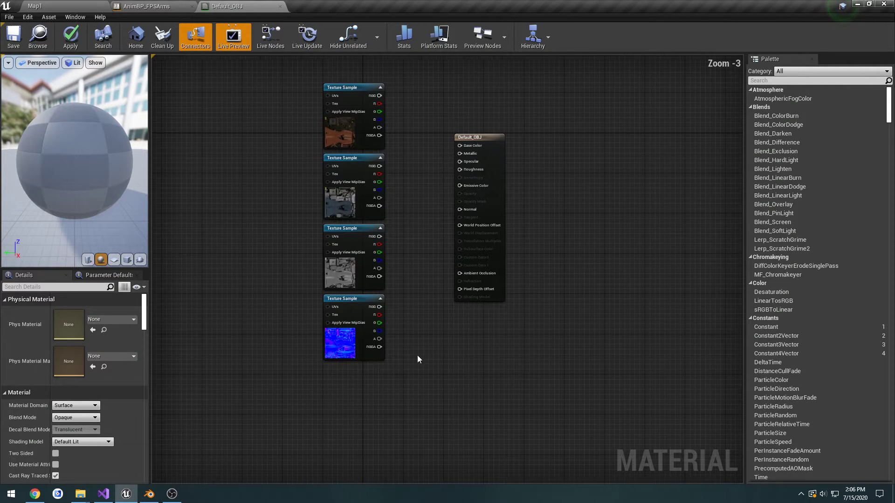
# Scatter the four disconnected texture sample nodes out of their column in the Default_OBJ material graph.
pyautogui.moveTo(356, 301); pyautogui.dragTo(285, 175)
pyautogui.moveTo(343, 234); pyautogui.dragTo(297, 249)
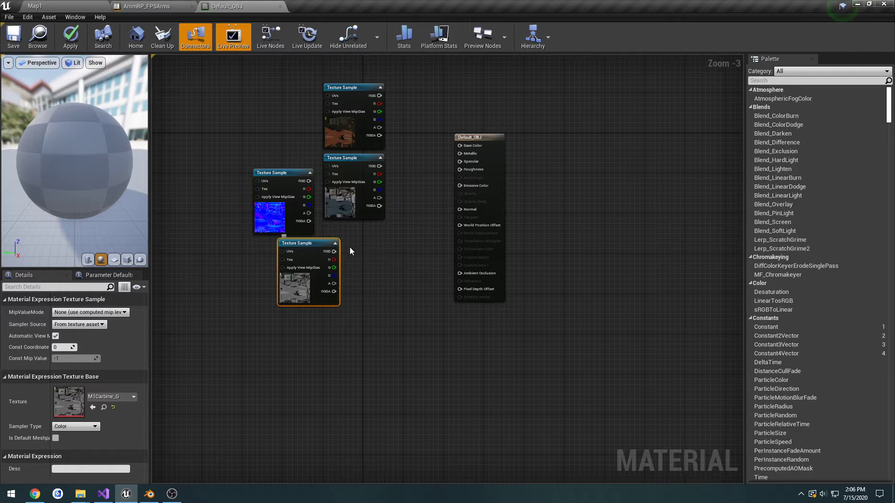
pyautogui.moveTo(341, 165); pyautogui.dragTo(286, 134)
pyautogui.moveTo(349, 88); pyautogui.dragTo(237, 218)
pyautogui.click(362, 207)
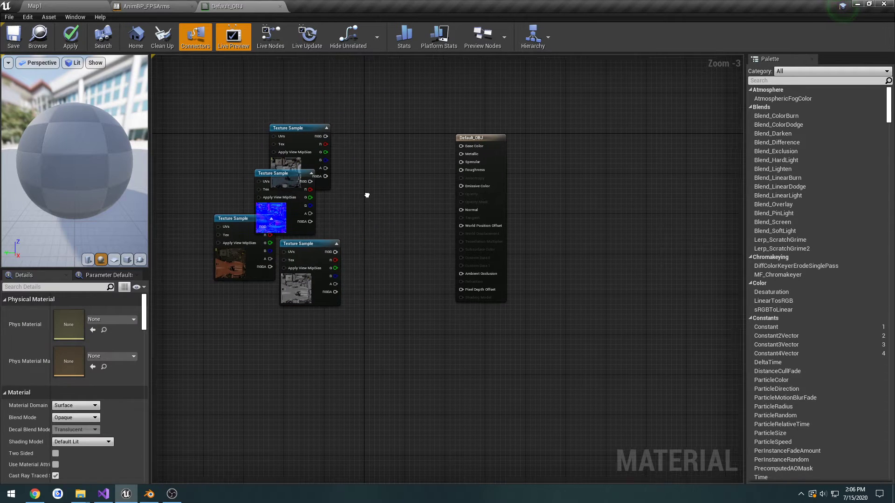
pyautogui.scroll(3, 412, 239)
# Place the M1Carbine_C texture sample above the others and connect its RGB output to Base Color.
pyautogui.moveTo(221, 248); pyautogui.dragTo(205, 174)
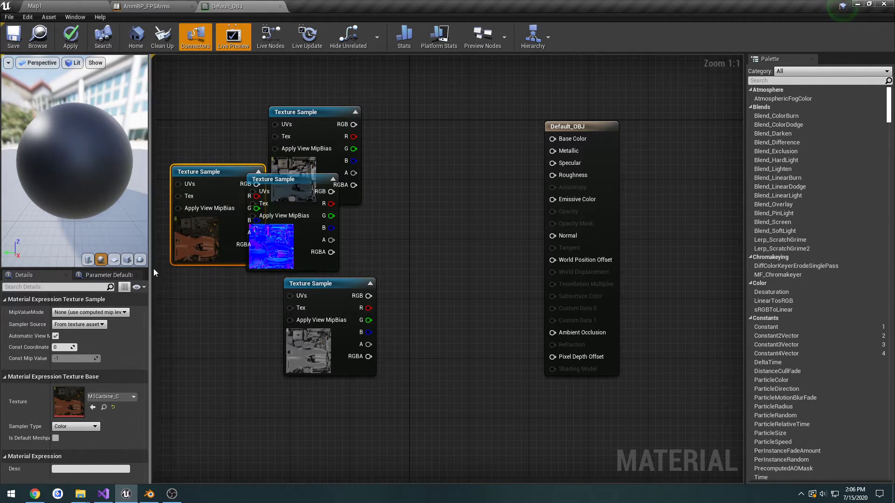
pyautogui.moveTo(205, 174); pyautogui.dragTo(392, 107)
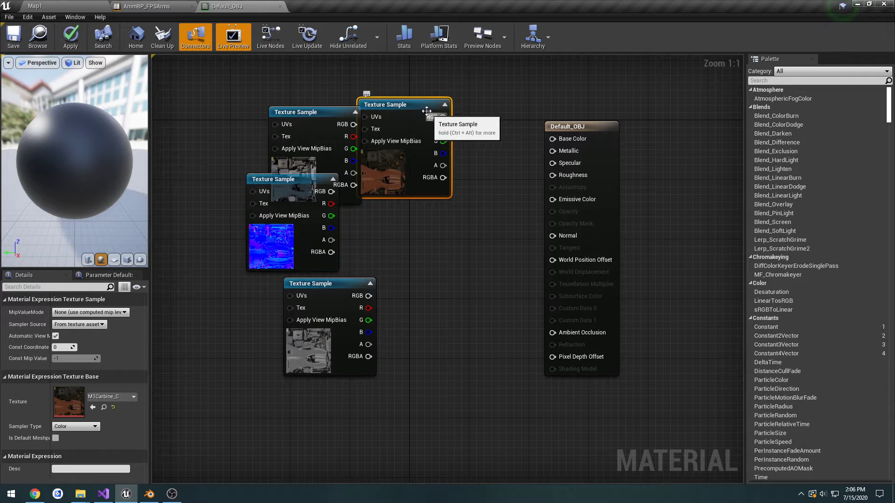
pyautogui.moveTo(317, 111); pyautogui.dragTo(228, 105)
pyautogui.click(409, 104)
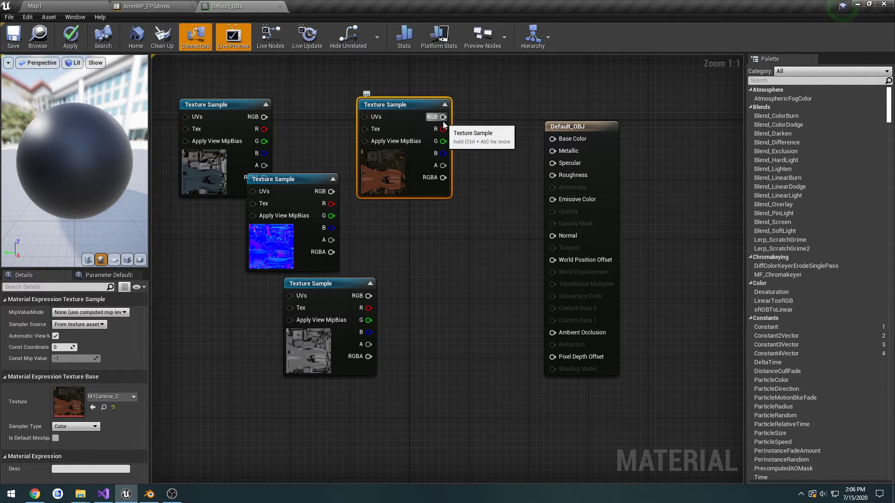
pyautogui.moveTo(443, 117); pyautogui.dragTo(580, 140)
pyautogui.moveTo(408, 171); pyautogui.dragTo(408, 134)
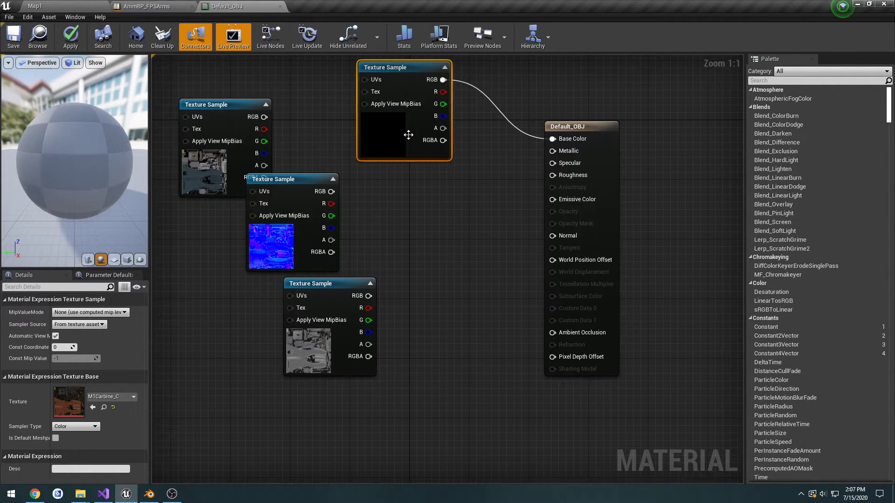
# Connect the M1Carbine_NRM sample's RGB output to Normal and place that node below the other samples.
pyautogui.click(292, 184)
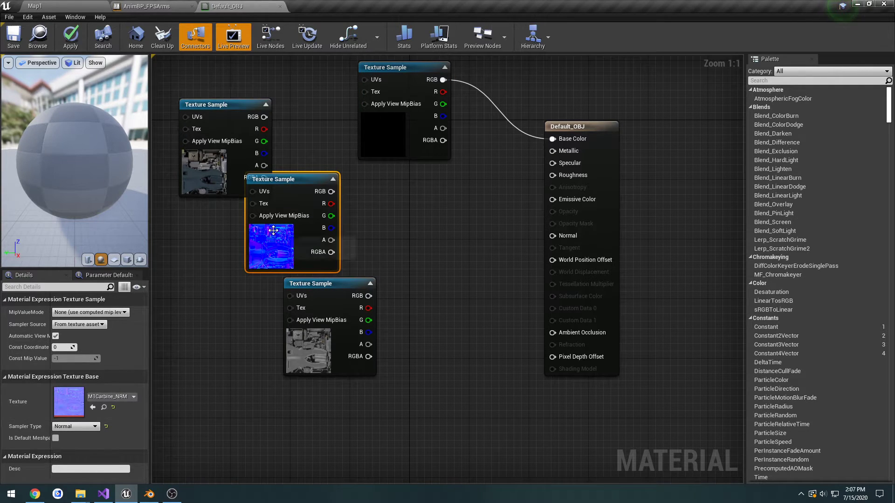
pyautogui.moveTo(295, 192); pyautogui.dragTo(446, 260)
pyautogui.moveTo(564, 236); pyautogui.dragTo(564, 236)
pyautogui.moveTo(418, 263); pyautogui.dragTo(405, 389)
# Connect the M1Carbine_G sample's RGB output to Roughness and the M1Carbine_SPEC sample's RGB output to Specular.
pyautogui.moveTo(324, 287); pyautogui.dragTo(338, 242)
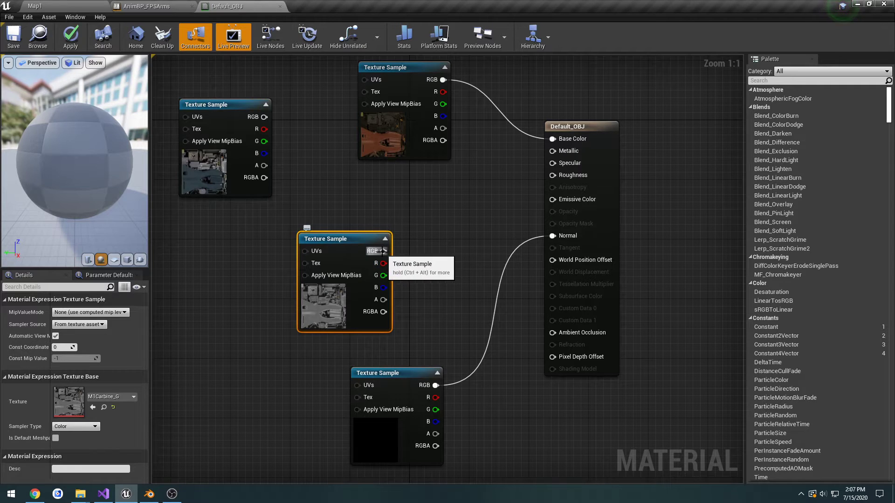
pyautogui.moveTo(383, 250); pyautogui.dragTo(552, 175)
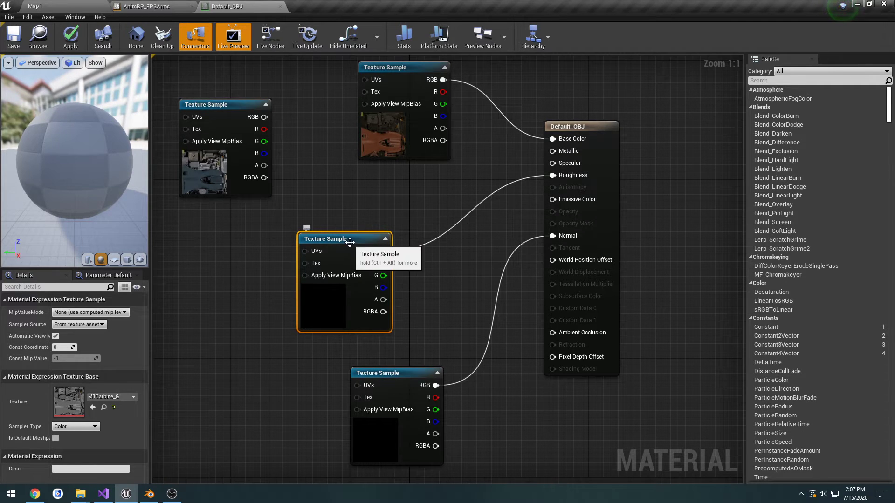
pyautogui.moveTo(216, 104); pyautogui.dragTo(397, 174)
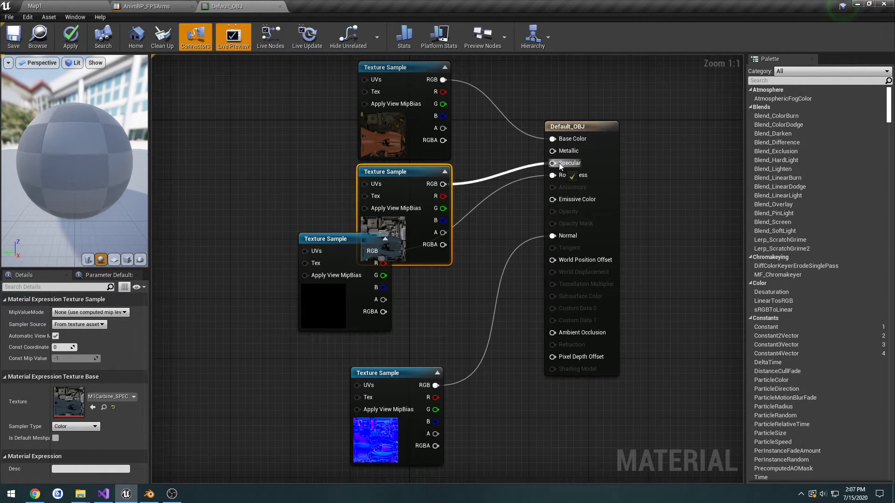
pyautogui.moveTo(558, 163); pyautogui.dragTo(558, 163)
# Align the four texture samples in an evenly spaced column in the order M1Carbine_C, SPEC, G and NRM.
pyautogui.moveTo(343, 242); pyautogui.dragTo(402, 272)
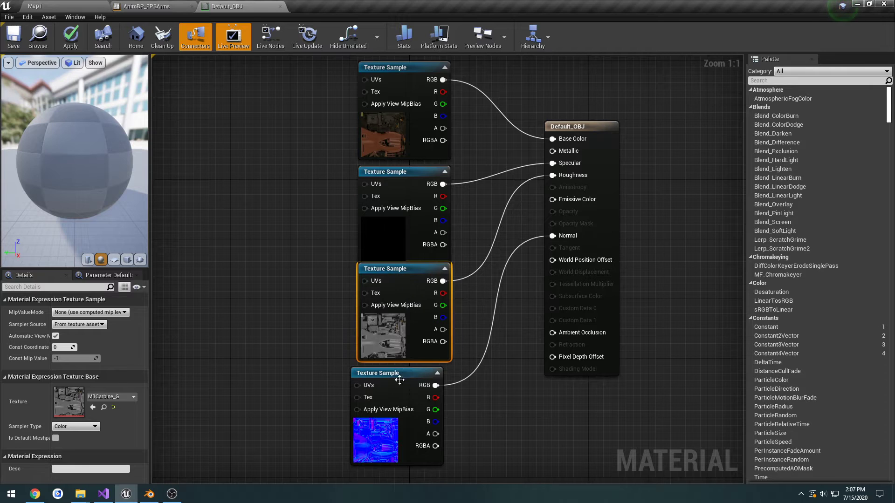
pyautogui.moveTo(399, 380); pyautogui.dragTo(407, 380)
pyautogui.click(464, 331)
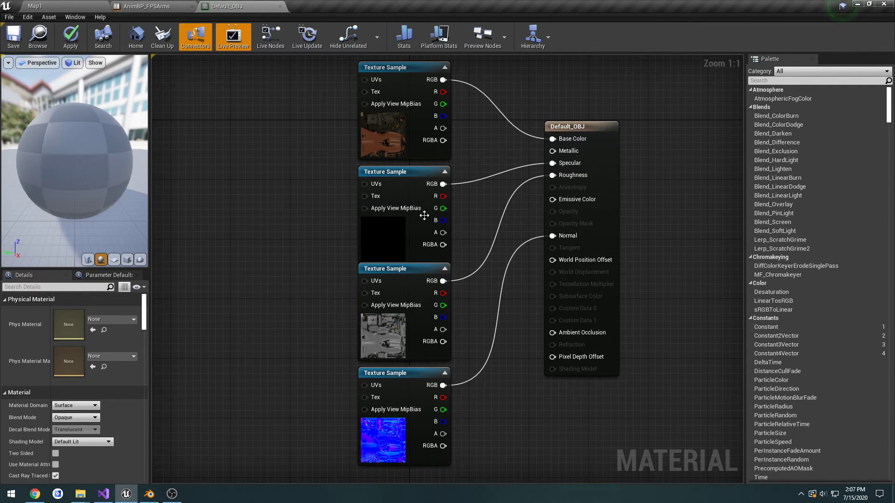
pyautogui.moveTo(411, 183); pyautogui.dragTo(410, 175)
pyautogui.moveTo(402, 79); pyautogui.dragTo(401, 71)
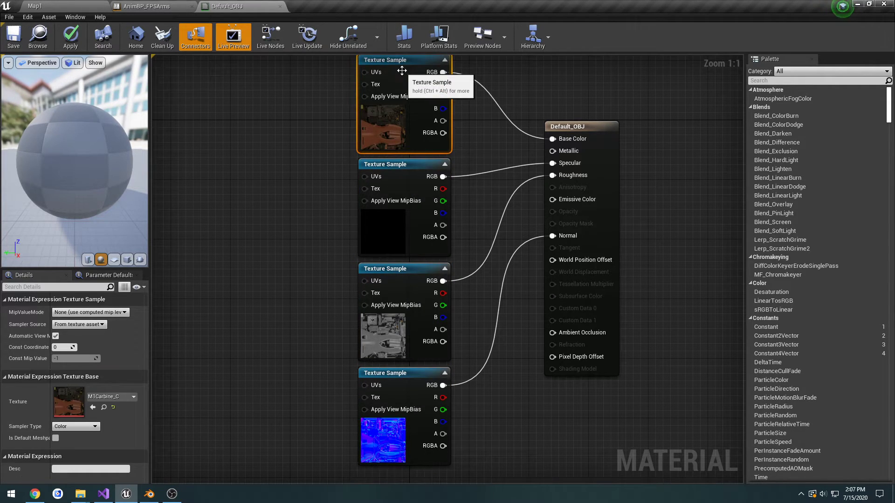
pyautogui.click(460, 155)
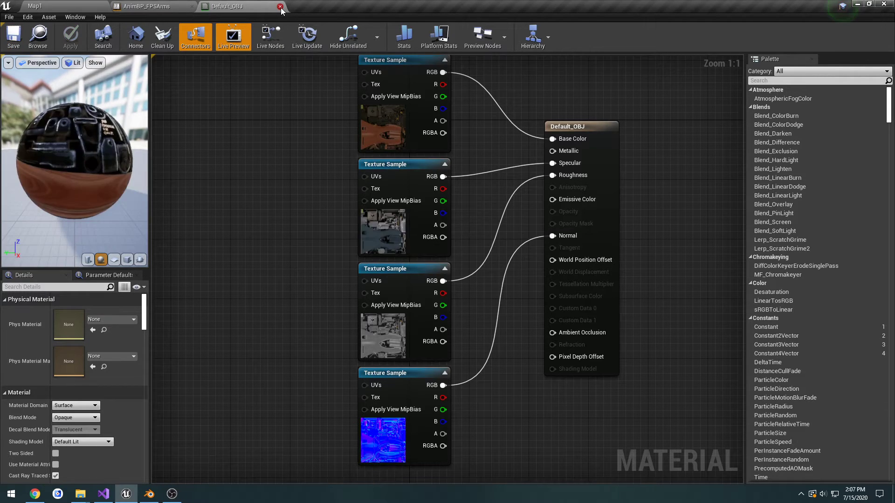
# Close the Default_OBJ material, rename it as M_M1Carbine in the Weapons/M1Carbine folder, and save the project.
pyautogui.click(280, 7)
pyautogui.click(93, 7)
pyautogui.hotkey('alt', 'Left')
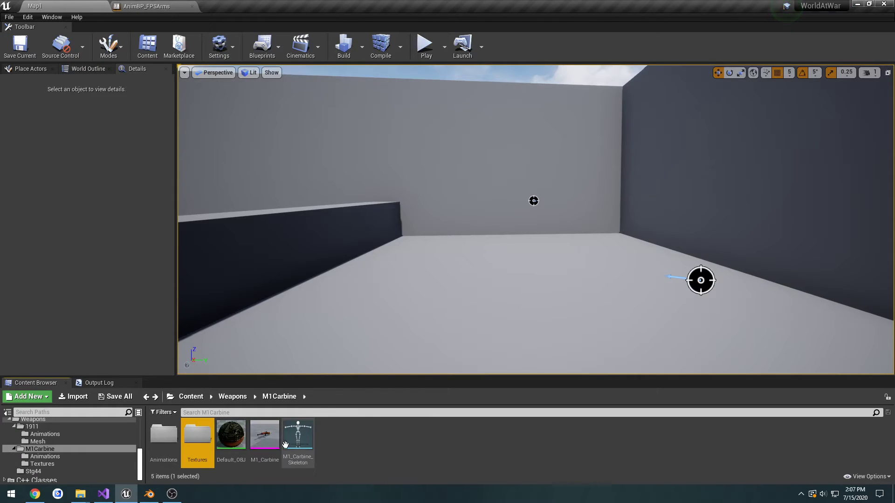
pyautogui.click(233, 461)
pyautogui.press('F2')
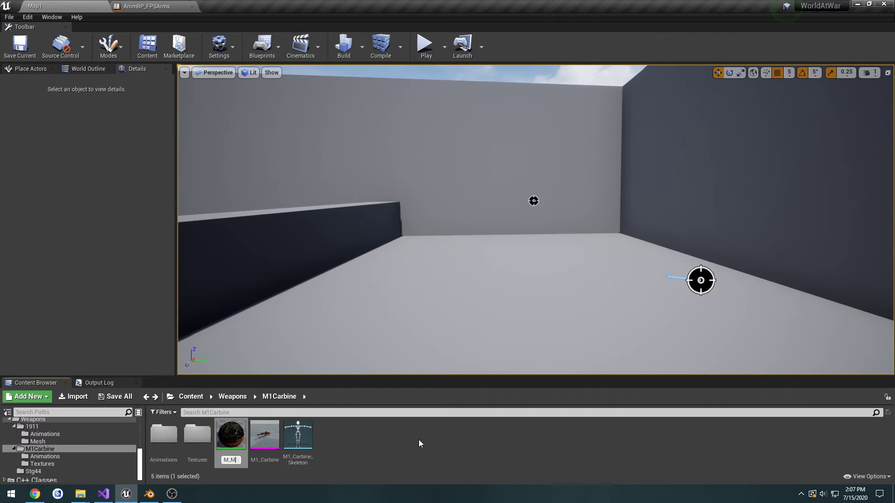
pyautogui.write('M_M1Carbine')
pyautogui.press('Return')
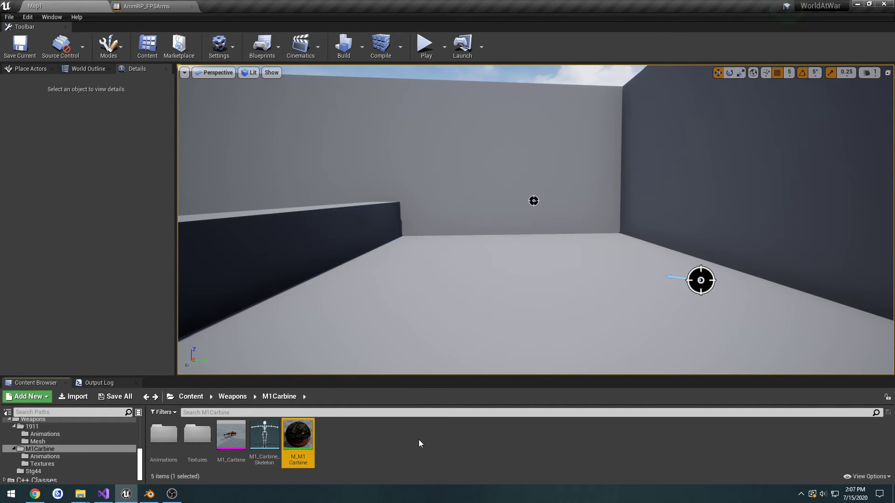
pyautogui.click(9, 17)
pyautogui.click(28, 97)
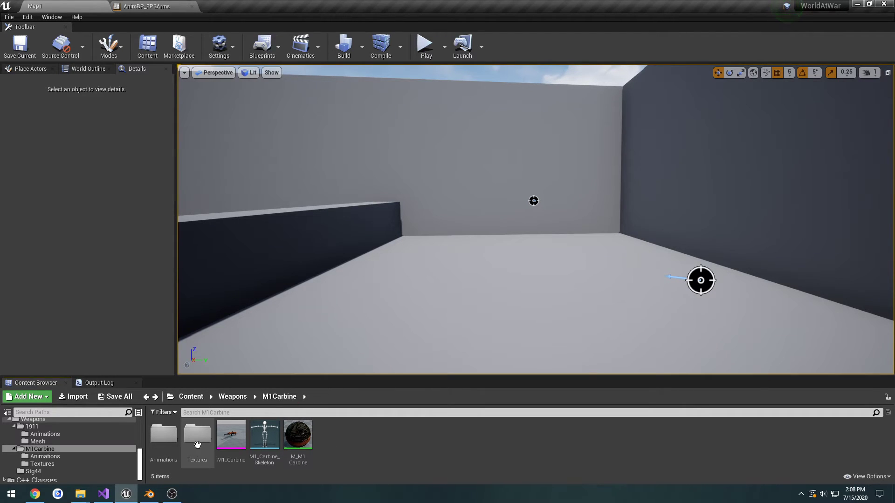
# Play-test Map1 in full screen, trigger the weapon's reload animation, and end the play session.
pyautogui.scroll(1, 90, 456)
pyautogui.scroll(3, 90, 455)
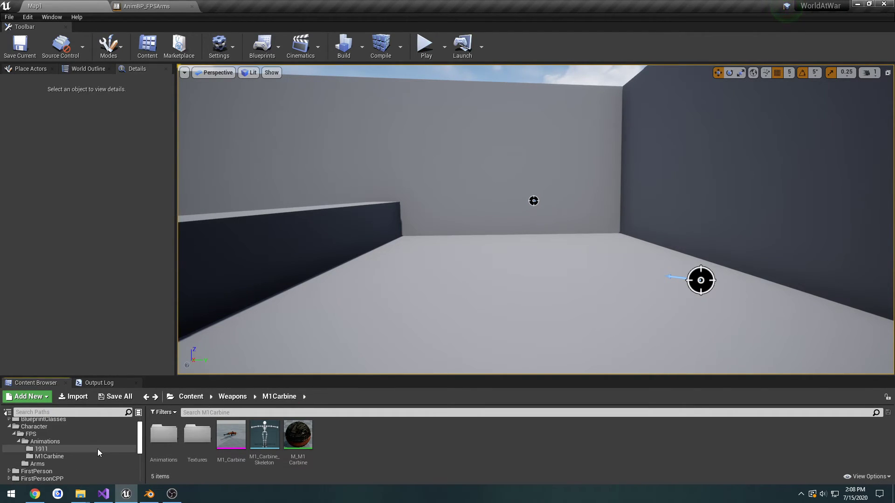
pyautogui.click(426, 44)
pyautogui.press('F11')
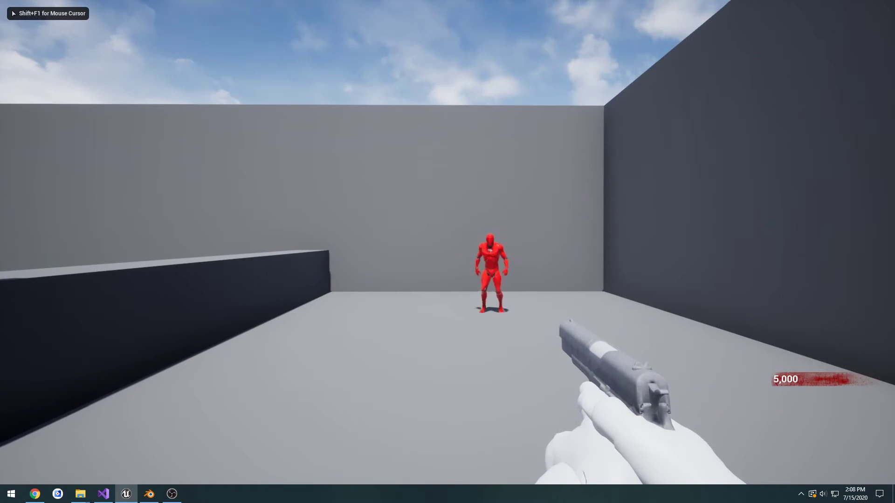
pyautogui.press('r')
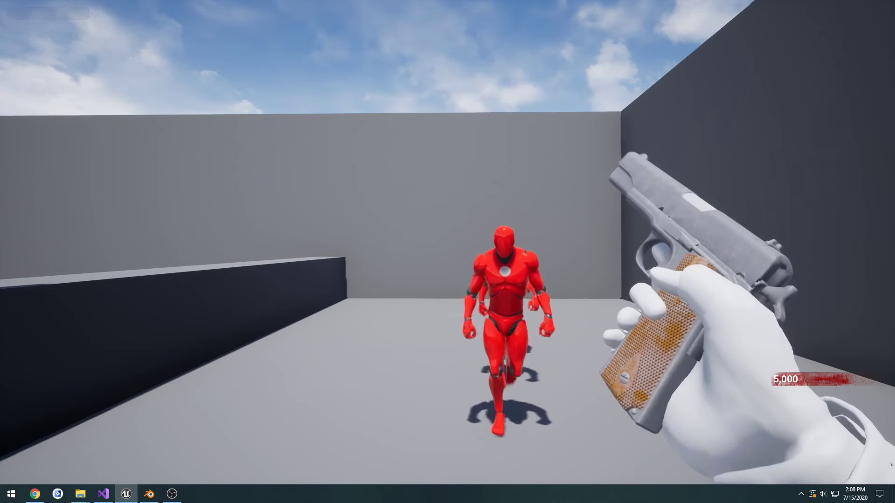
pyautogui.press('Escape')
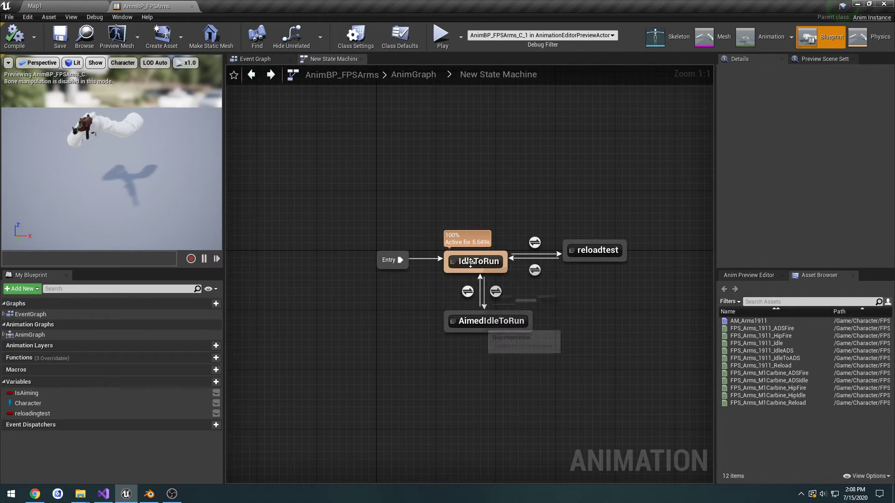
# In the IdleToRun state of AnimBP_FPSArms, add FPS_Arms_M1Carbine_HipIdle and connect it to Output Animation Pose in place of the 1911 idle.
pyautogui.doubleClick(475, 261)
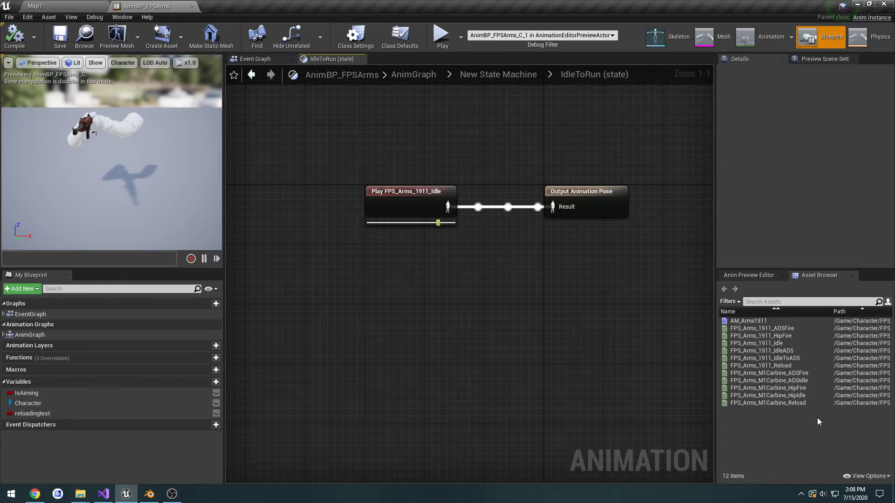
pyautogui.click(803, 395)
pyautogui.moveTo(803, 396); pyautogui.dragTo(377, 242)
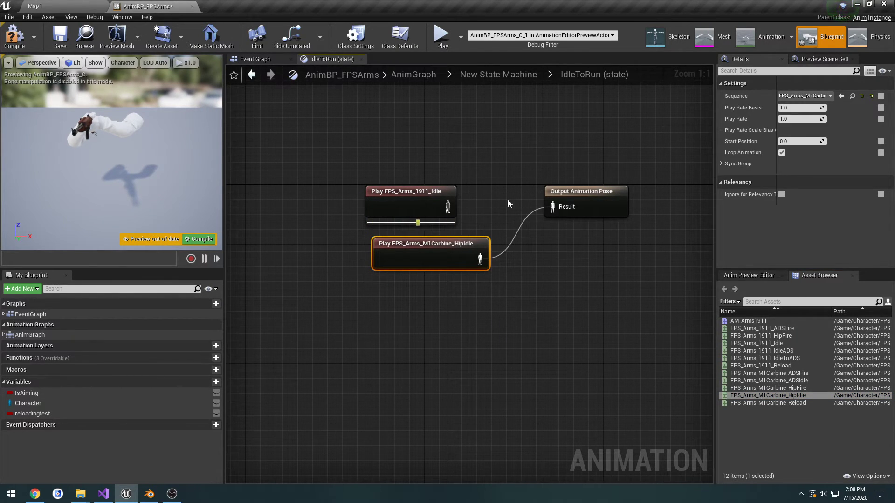
pyautogui.doubleClick(508, 200)
# In the AimedIdleToRun state, add FPS_Arms_M1Carbine_ADSIdle and connect it to Output Animation Pose in place of the 1911 aimed idle.
pyautogui.doubleClick(499, 319)
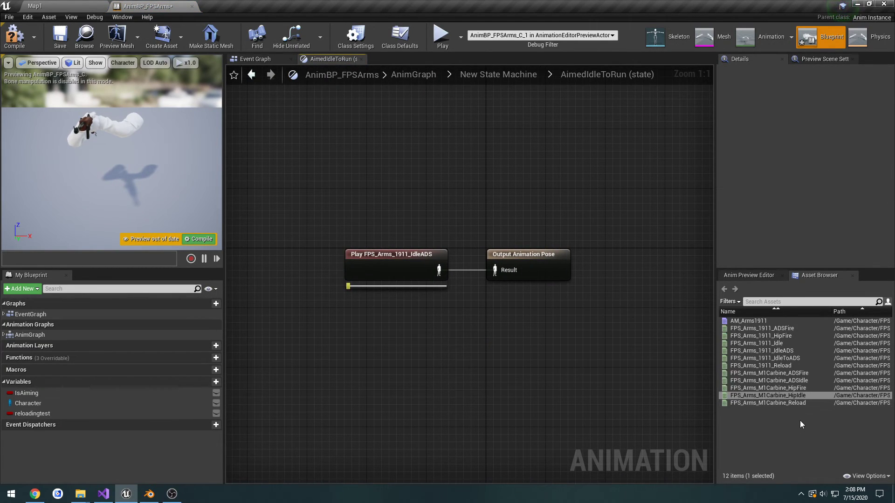
pyautogui.click(812, 381)
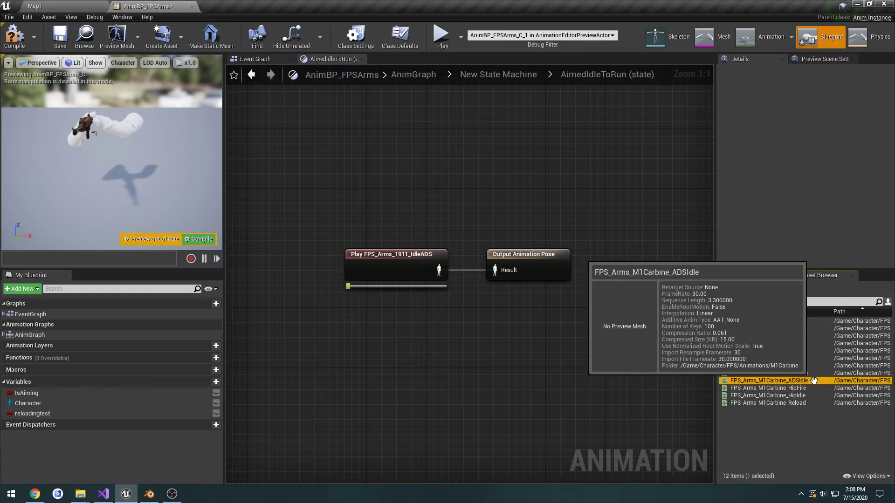
pyautogui.moveTo(813, 381); pyautogui.dragTo(339, 302)
pyautogui.moveTo(445, 322); pyautogui.dragTo(499, 270)
pyautogui.hotkey('alt', 'Left')
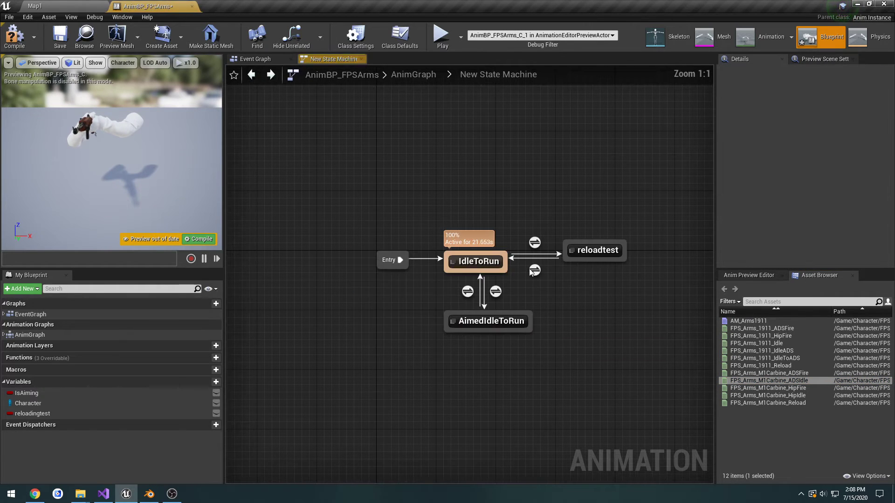
# In the reloadtest state, connect FPS_Arms_M1Carbine_Reload to Output Animation Pose in place of the 1911 reload, and compile and save AnimBP_FPSArms.
pyautogui.doubleClick(591, 252)
pyautogui.click(769, 403)
pyautogui.moveTo(769, 403); pyautogui.dragTo(405, 335)
pyautogui.moveTo(509, 357); pyautogui.dragTo(544, 298)
pyautogui.hotkey('ctrl', 's')
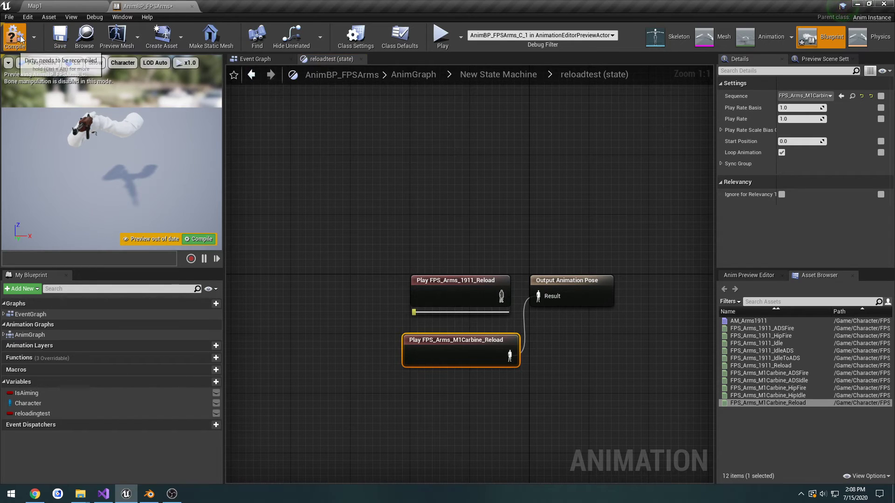
# Open the BP_NaziZombieCharacter blueprint from the BlueprintClasses/Player folder.
pyautogui.click(34, 6)
pyautogui.scroll(1, 80, 430)
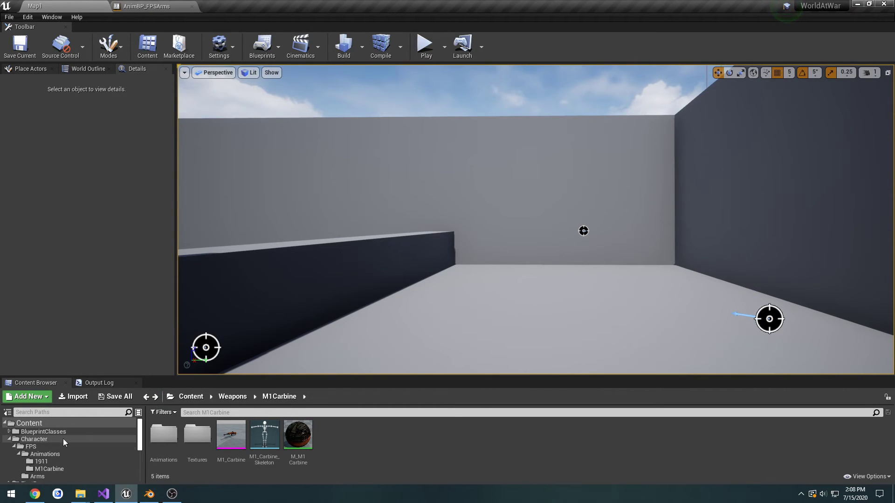
pyautogui.click(63, 438)
pyautogui.click(52, 432)
pyautogui.doubleClick(197, 435)
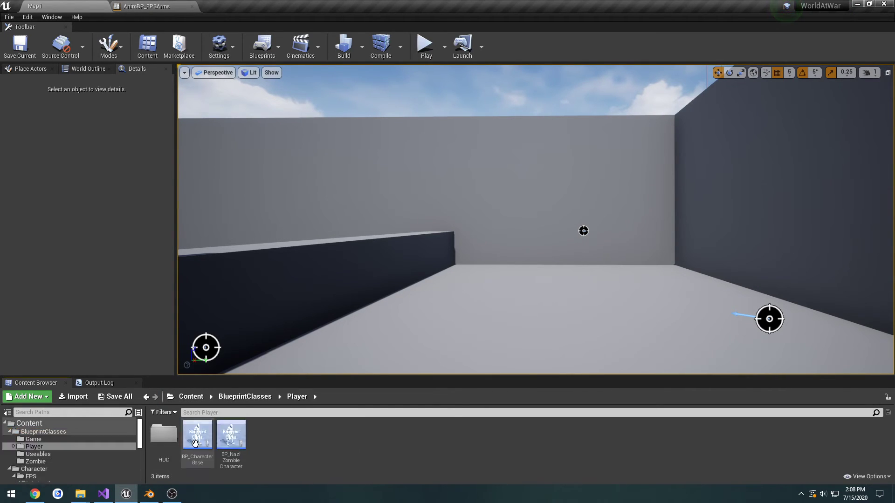
pyautogui.doubleClick(232, 438)
# Set New Anim to Play on the Play Animation node to M1Carbine_Reload and compile the blueprint.
pyautogui.click(442, 242)
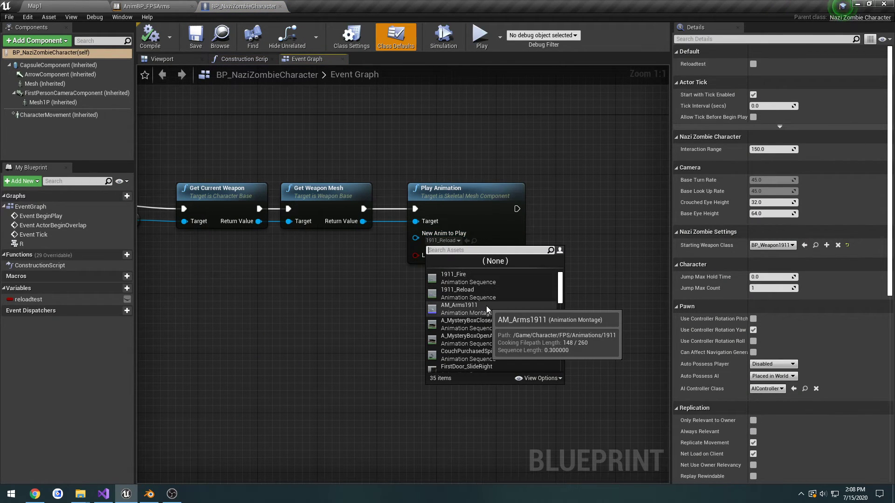
pyautogui.write('m')
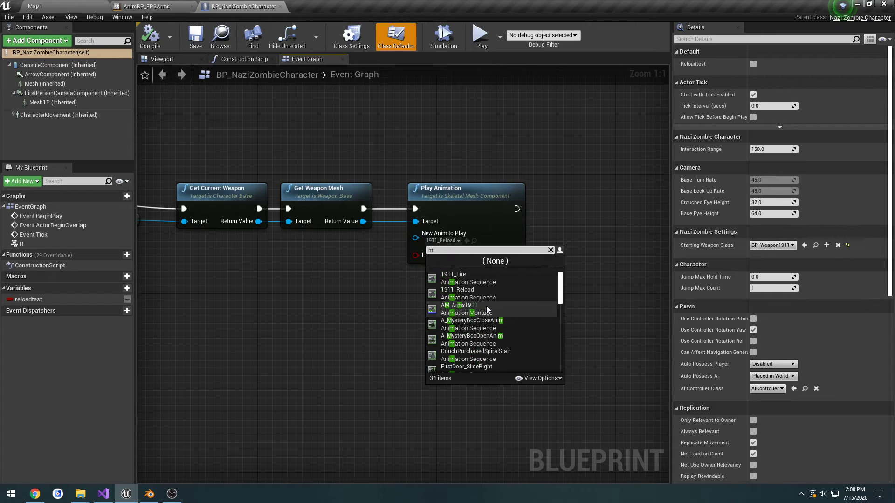
pyautogui.write('1')
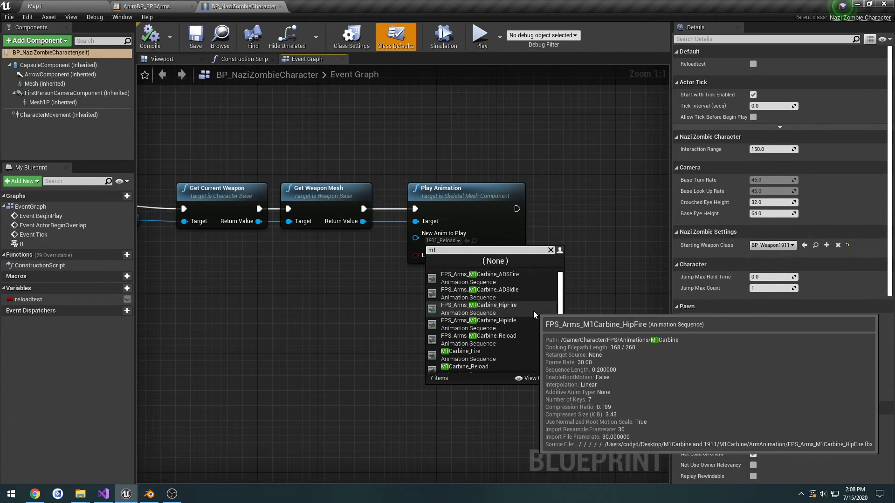
pyautogui.click(500, 365)
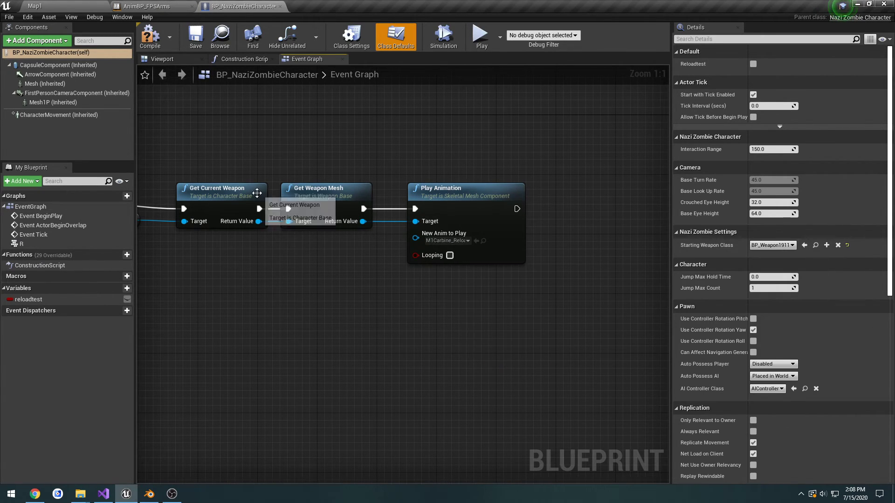
pyautogui.click(150, 41)
# Play-test Map1 briefly to check the weapon held by the arms, and end the play session.
pyautogui.click(42, 6)
pyautogui.click(425, 46)
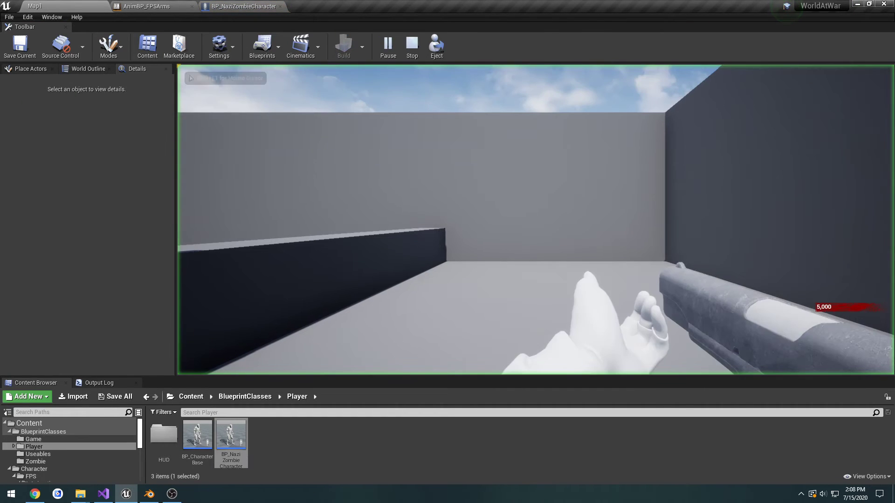
pyautogui.press('Escape')
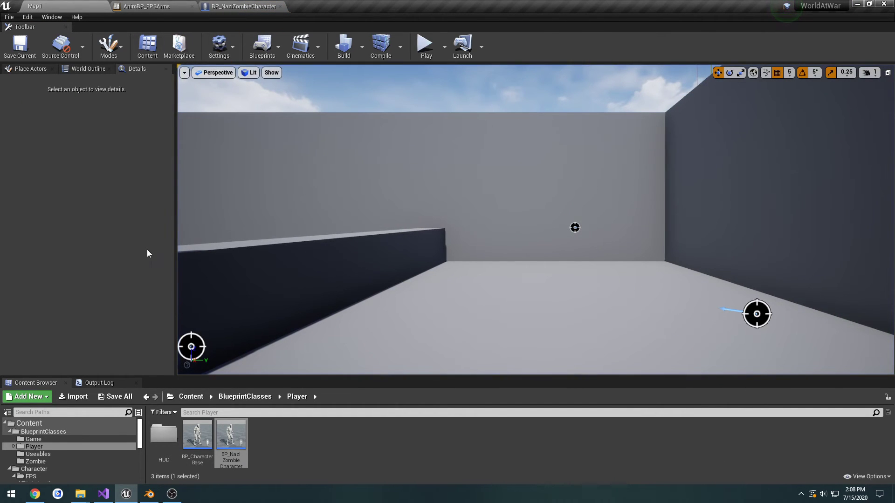
# Open the BP_Weapon1911 blueprint from the Weapons/1911 folder and show its viewport.
pyautogui.scroll(-10, 97, 463)
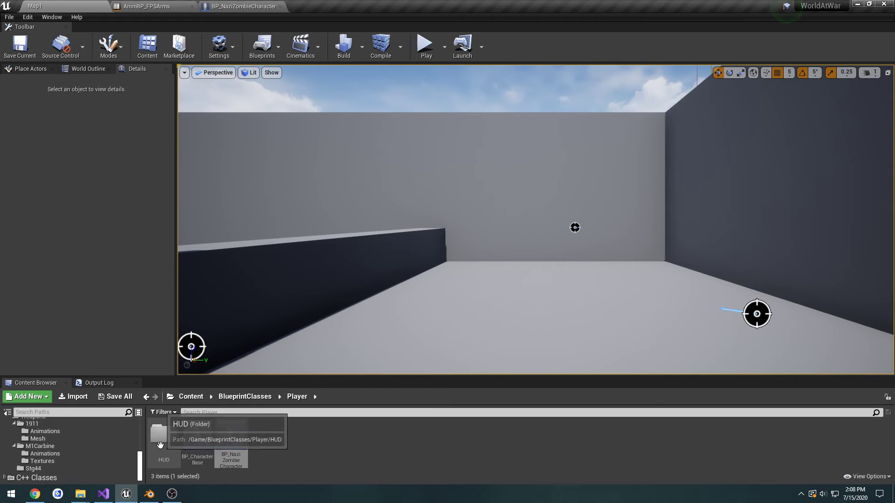
pyautogui.click(32, 423)
pyautogui.doubleClick(230, 442)
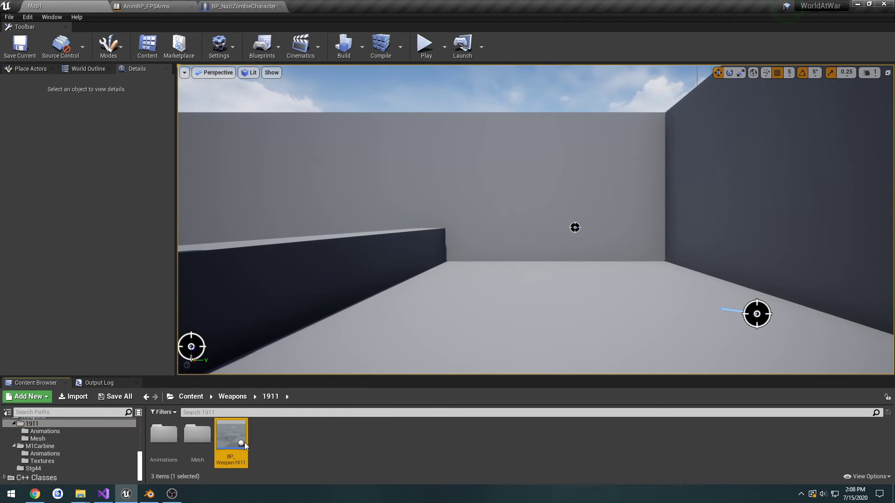
pyautogui.click(168, 61)
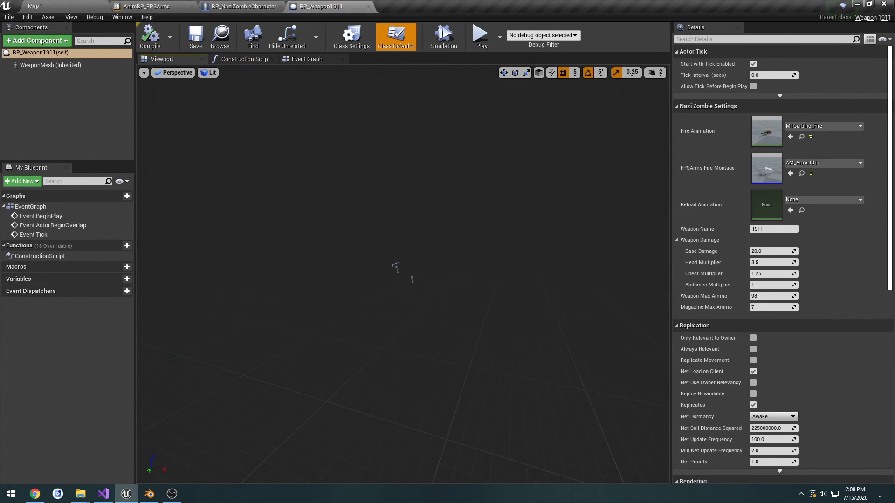
# Set the WeaponMesh component's Skeletal Mesh to M1_Carbine, and compile and save BP_Weapon1911.
pyautogui.click(412, 280)
pyautogui.click(839, 252)
pyautogui.click(809, 391)
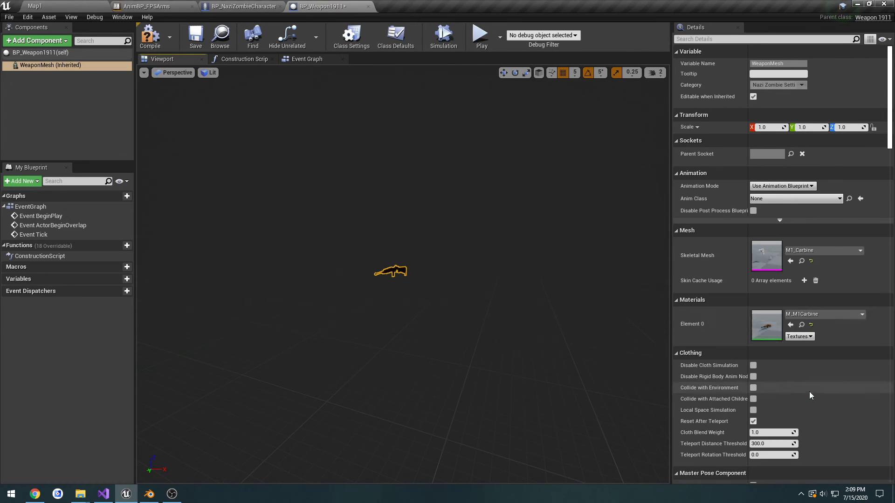
pyautogui.click(150, 37)
pyautogui.click(195, 37)
# Play-test Map1 in full screen, aim the M1 Carbine and trigger its reload, and leave the session and full screen.
pyautogui.click(60, 5)
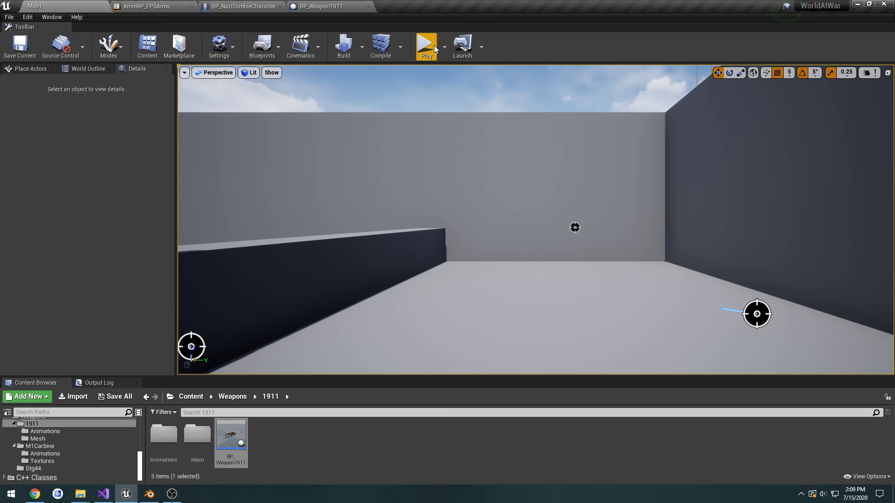
pyautogui.click(426, 46)
pyautogui.press('F11')
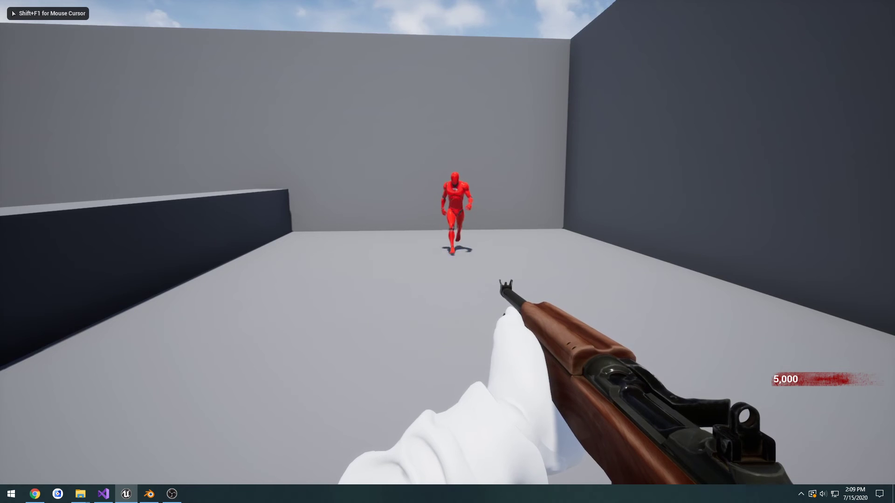
pyautogui.rightClick(448, 251)
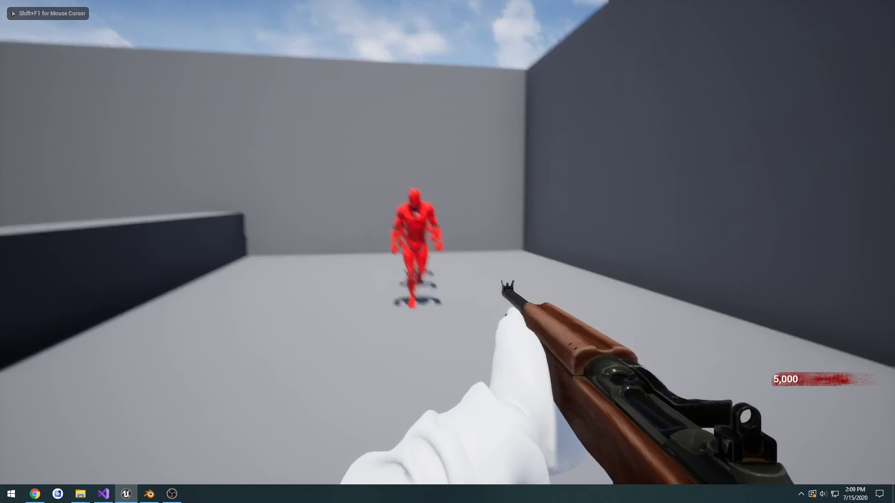
pyautogui.rightClick(448, 251)
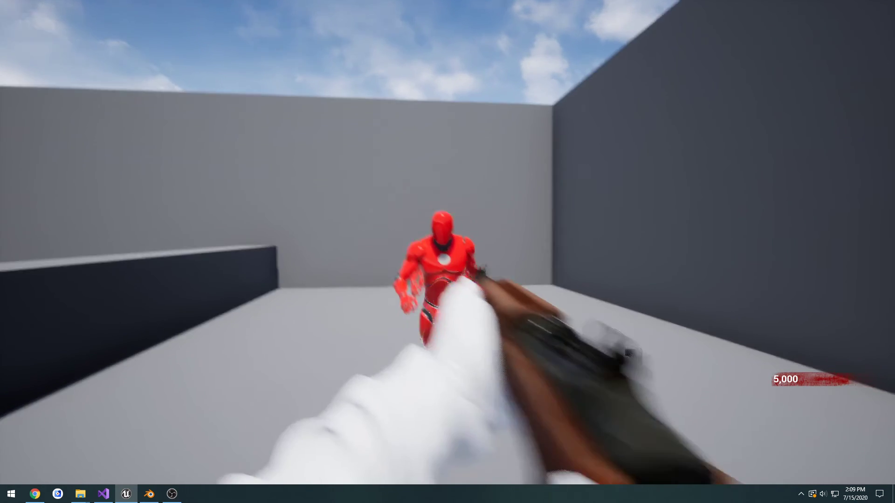
pyautogui.press('s')
pyautogui.press('r')
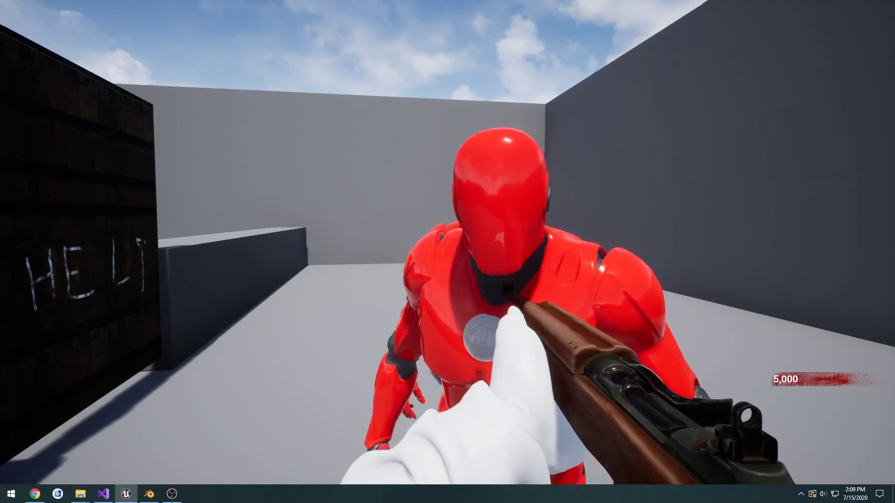
pyautogui.press('s')
pyautogui.rightClick(448, 252)
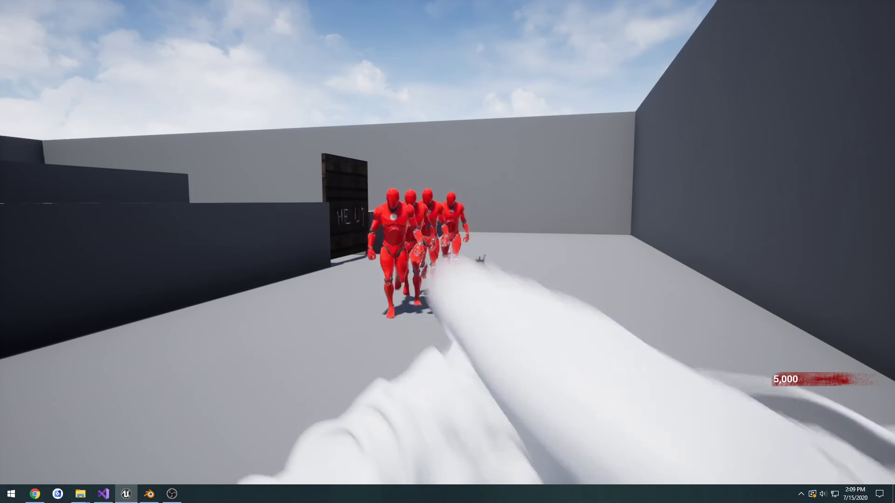
pyautogui.press('v')
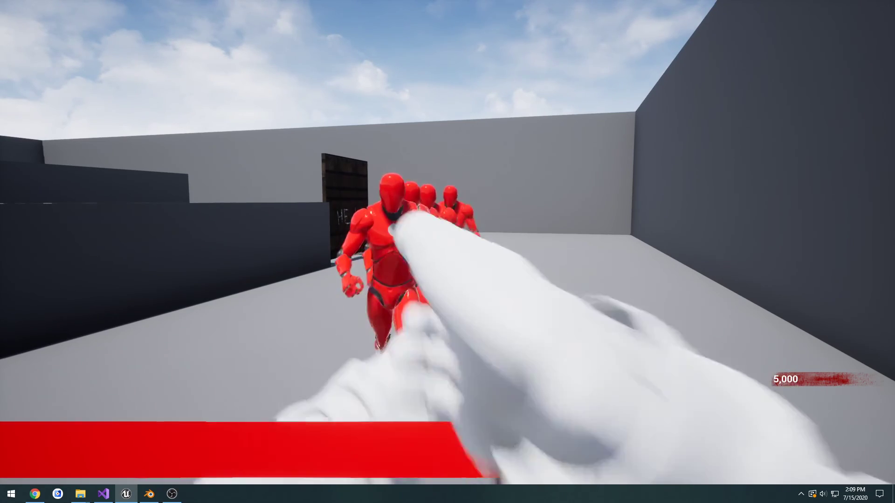
pyautogui.press('Escape')
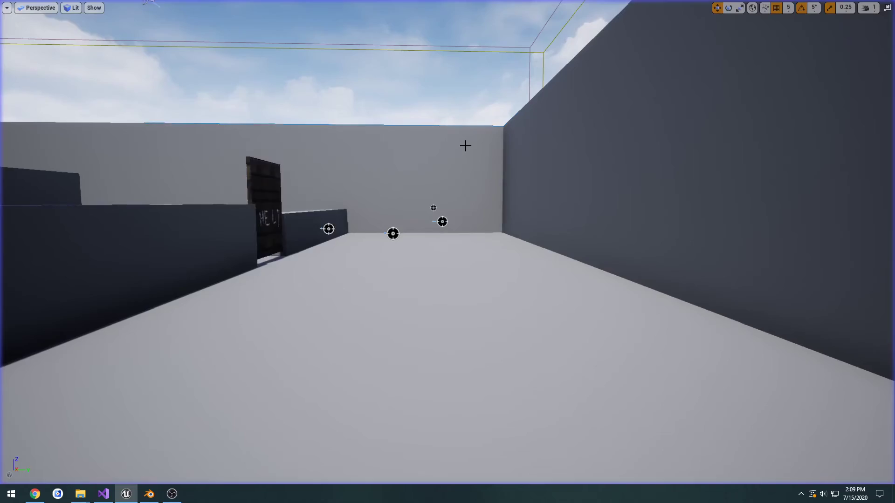
pyautogui.press('F11')
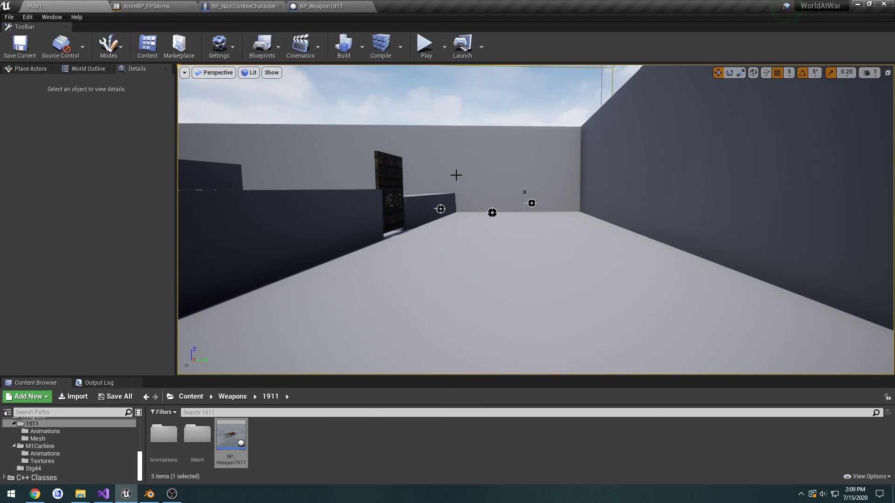
# Save all modified levels and assets in the project.
pyautogui.moveTo(456, 176)
pyautogui.mouseDown(button='right')
pyautogui.moveTo(467, 156)
pyautogui.moveTo(458, 155)
pyautogui.moveTo(455, 175)
pyautogui.mouseUp(button='right')
pyautogui.press('w')
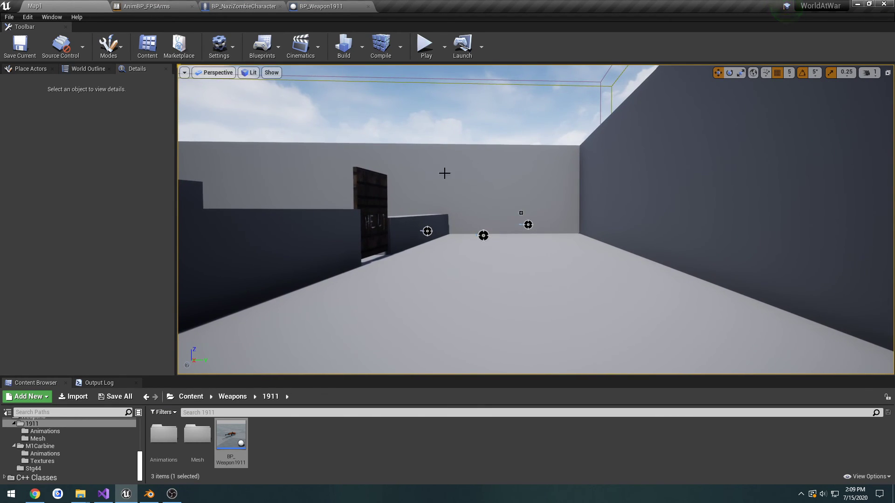
pyautogui.click(9, 17)
pyautogui.click(36, 96)
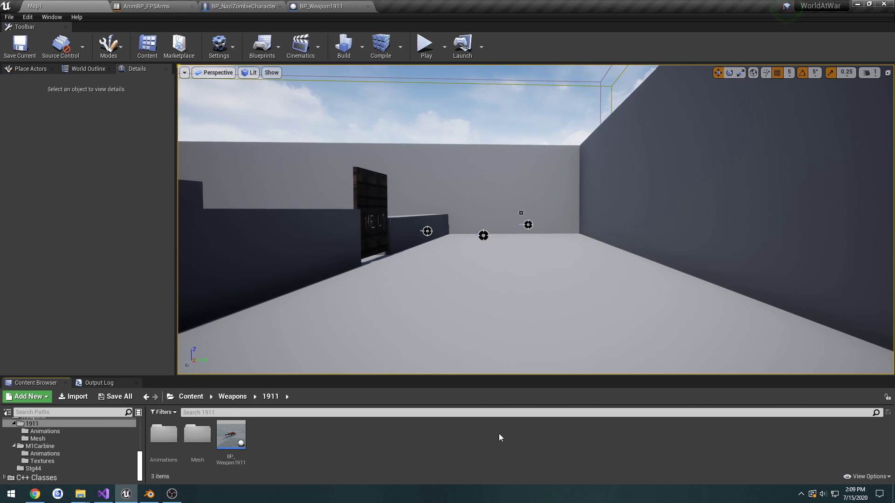
pyautogui.click(521, 499)
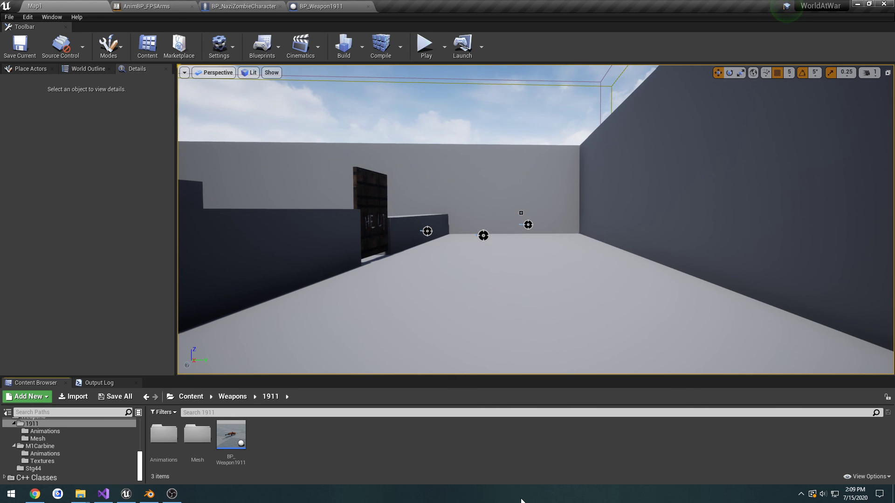